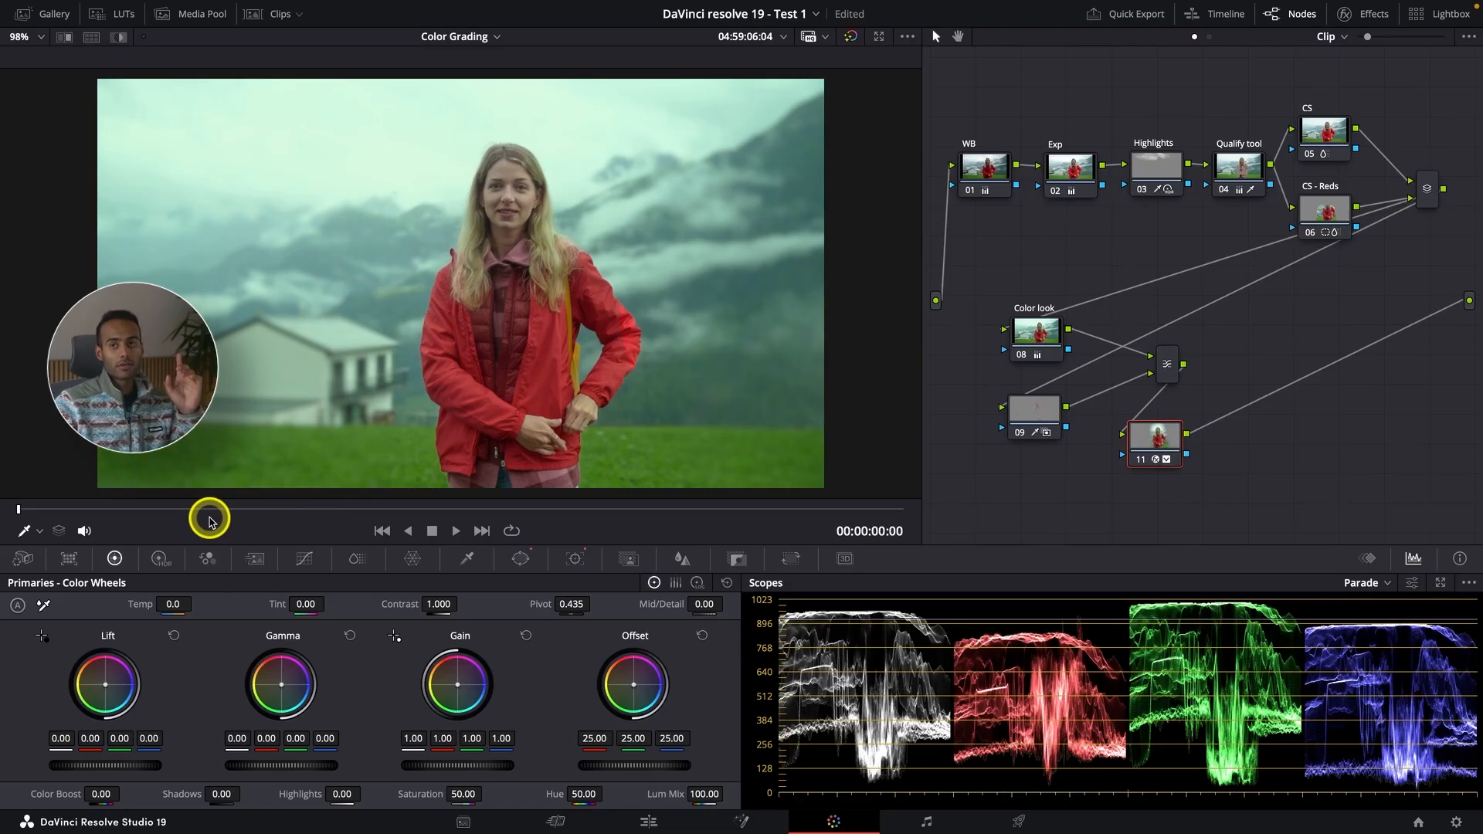
Step: Reposition node 11 in the node graph and add a serial node after it
drag(1160, 437, 1214, 425)
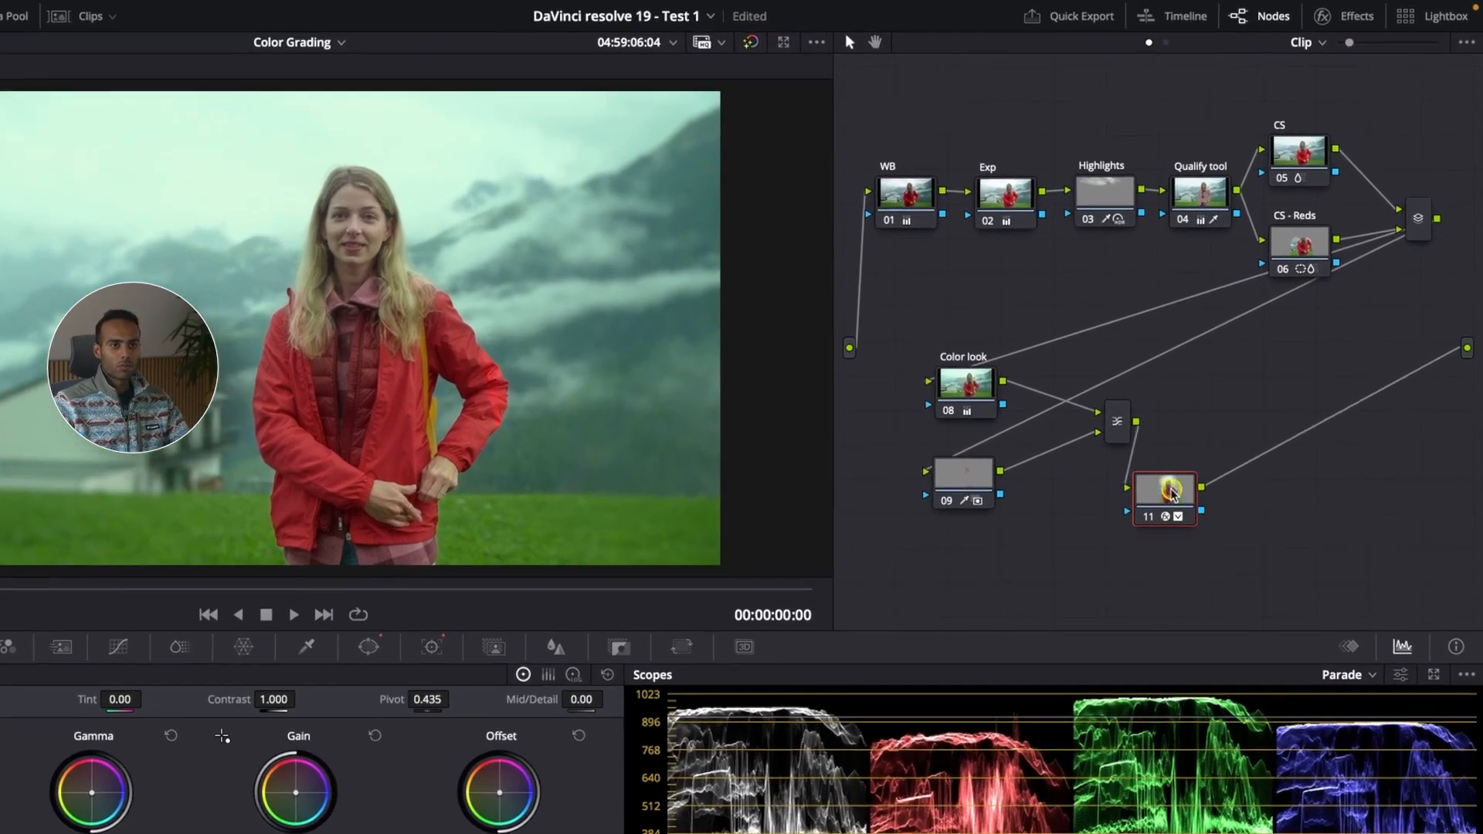
drag(1171, 491, 1198, 421)
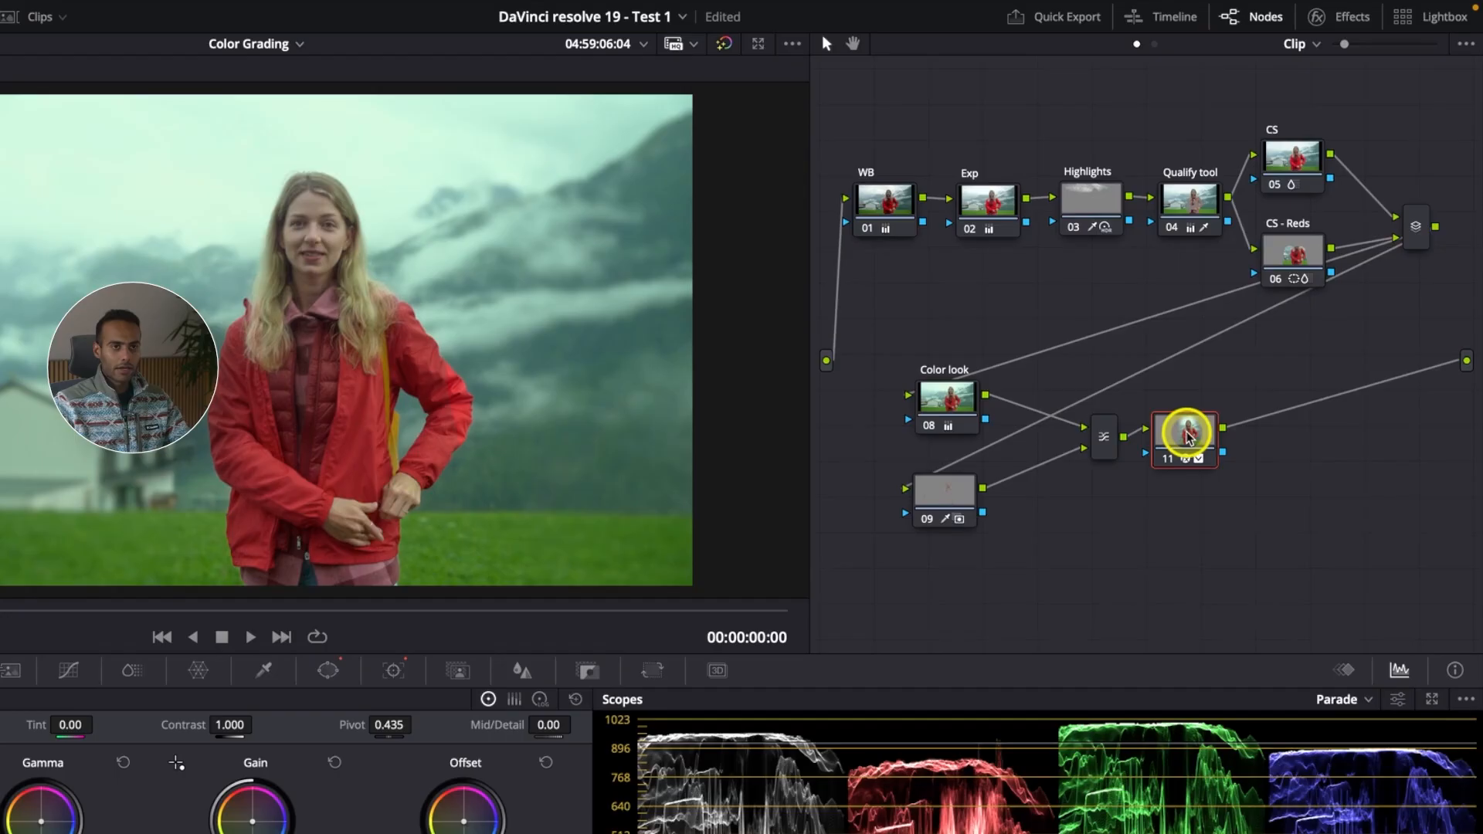
key(alt+s)
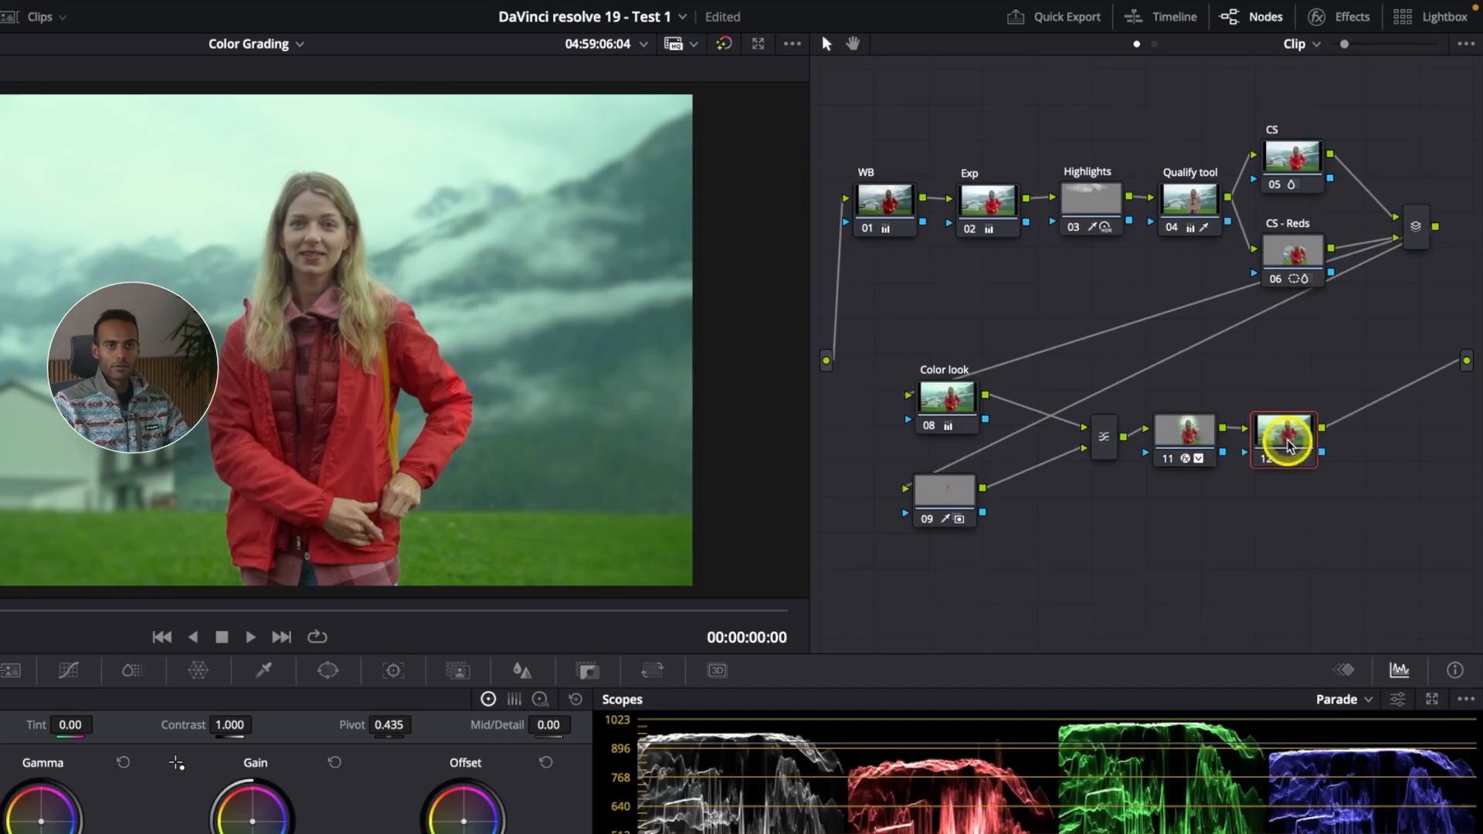
Step: Move the new node 12 below the tree and label it MM
drag(1297, 432, 1059, 599)
right_click(1059, 597)
click(1107, 641)
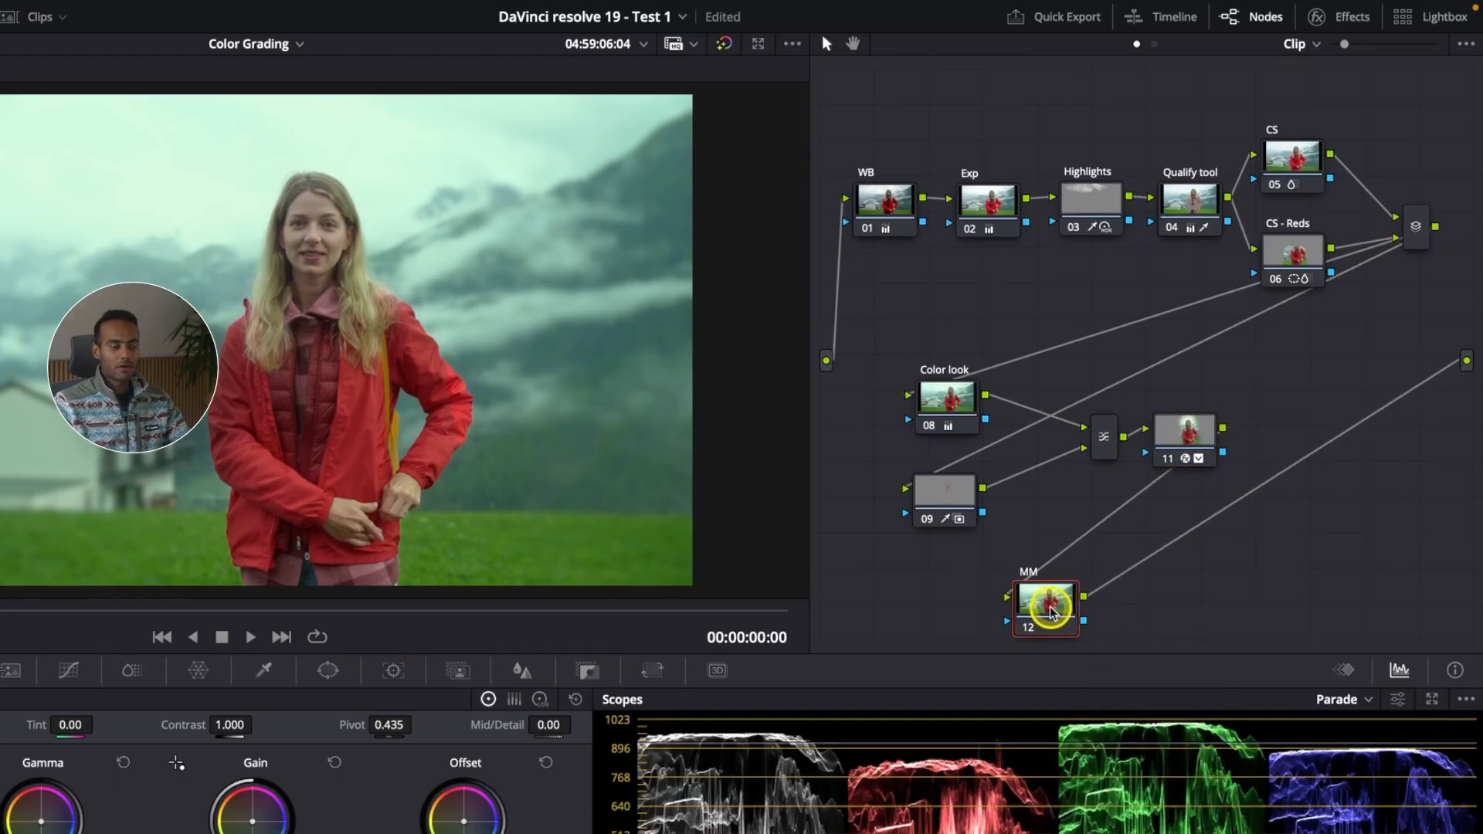
drag(1046, 603, 1052, 576)
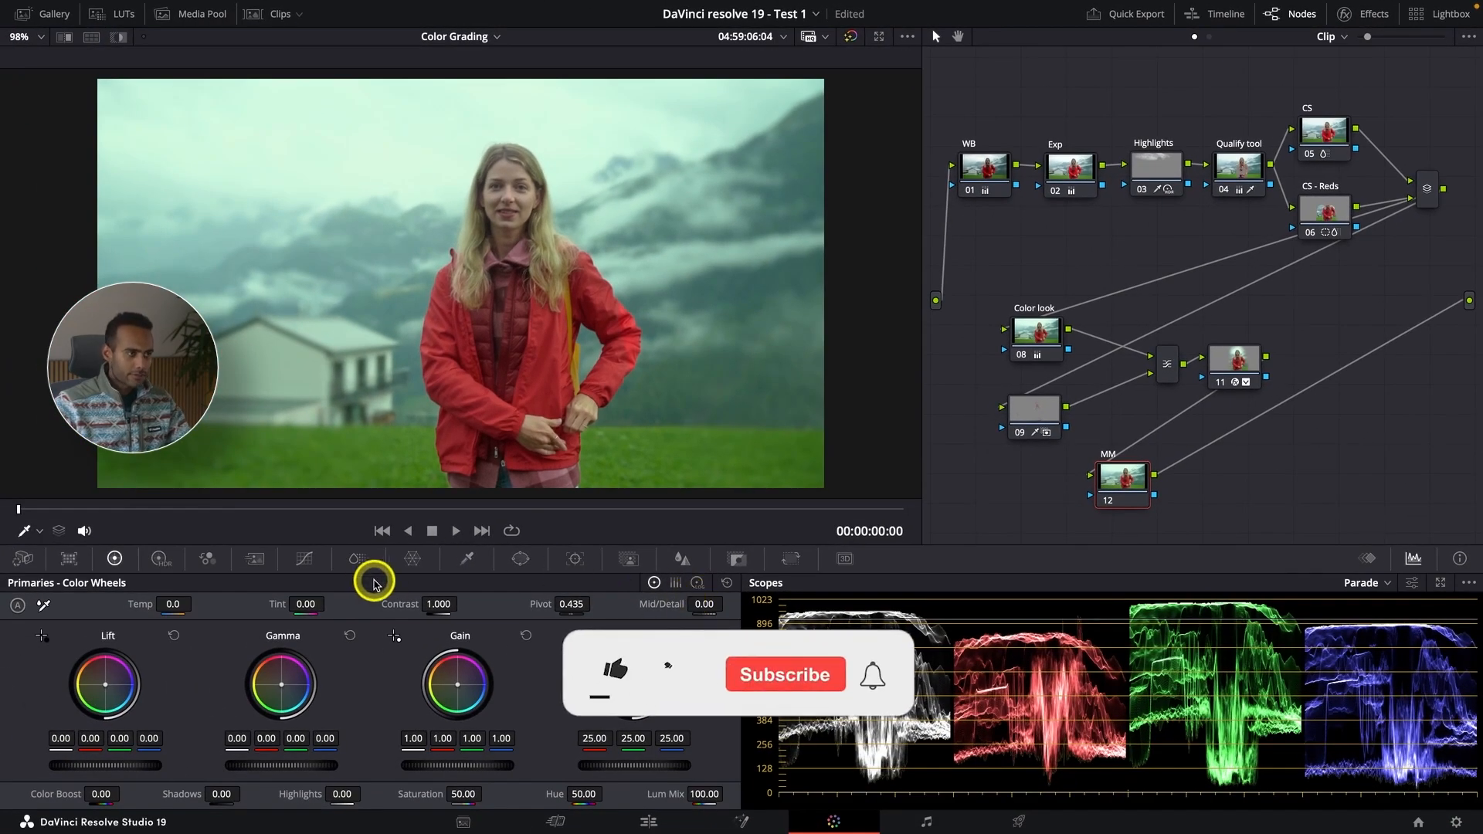
Step: Open Magic Mask in Person mode and draw a stroke down the woman's face
click(630, 564)
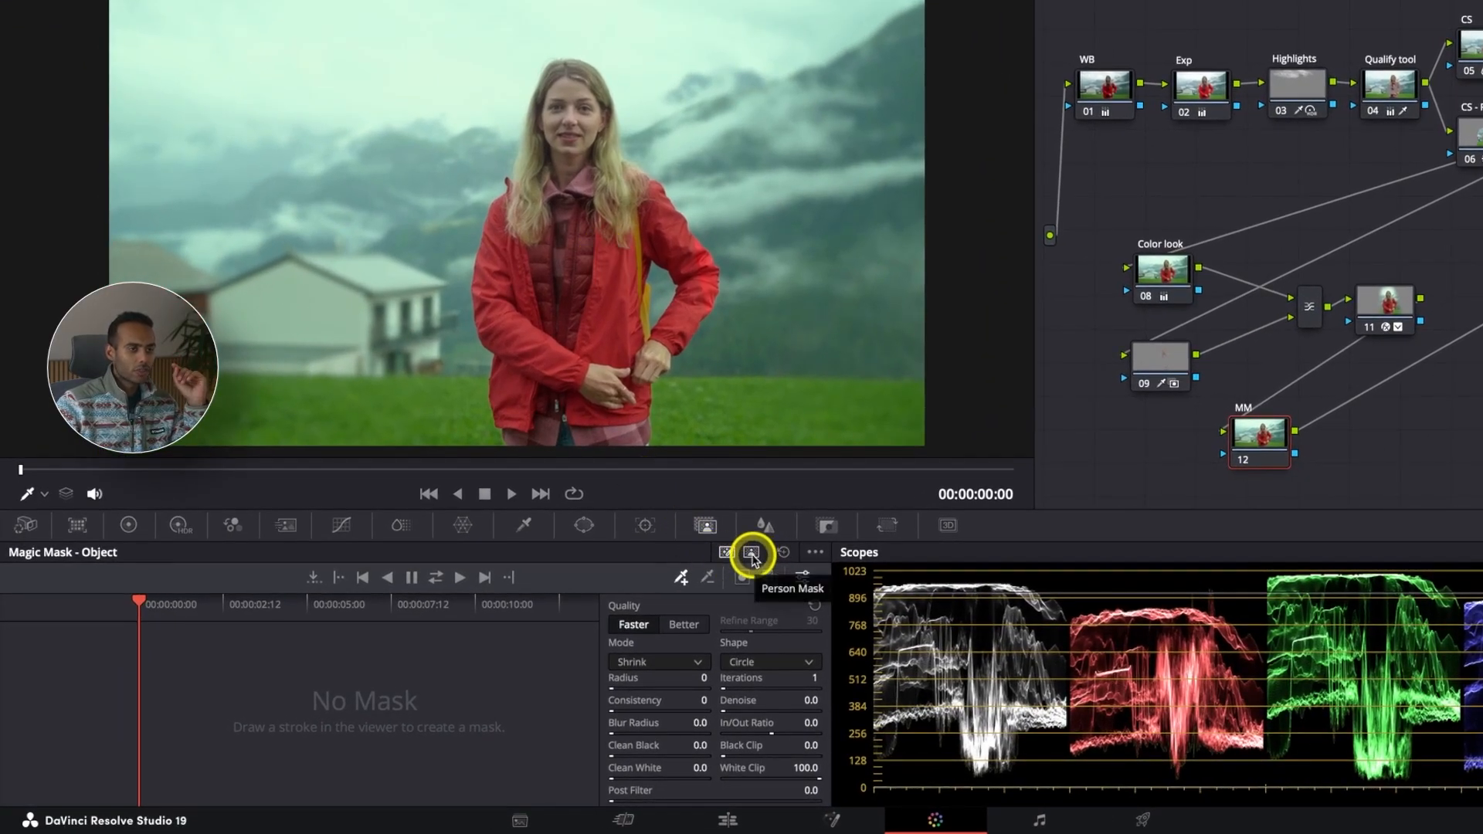
click(751, 554)
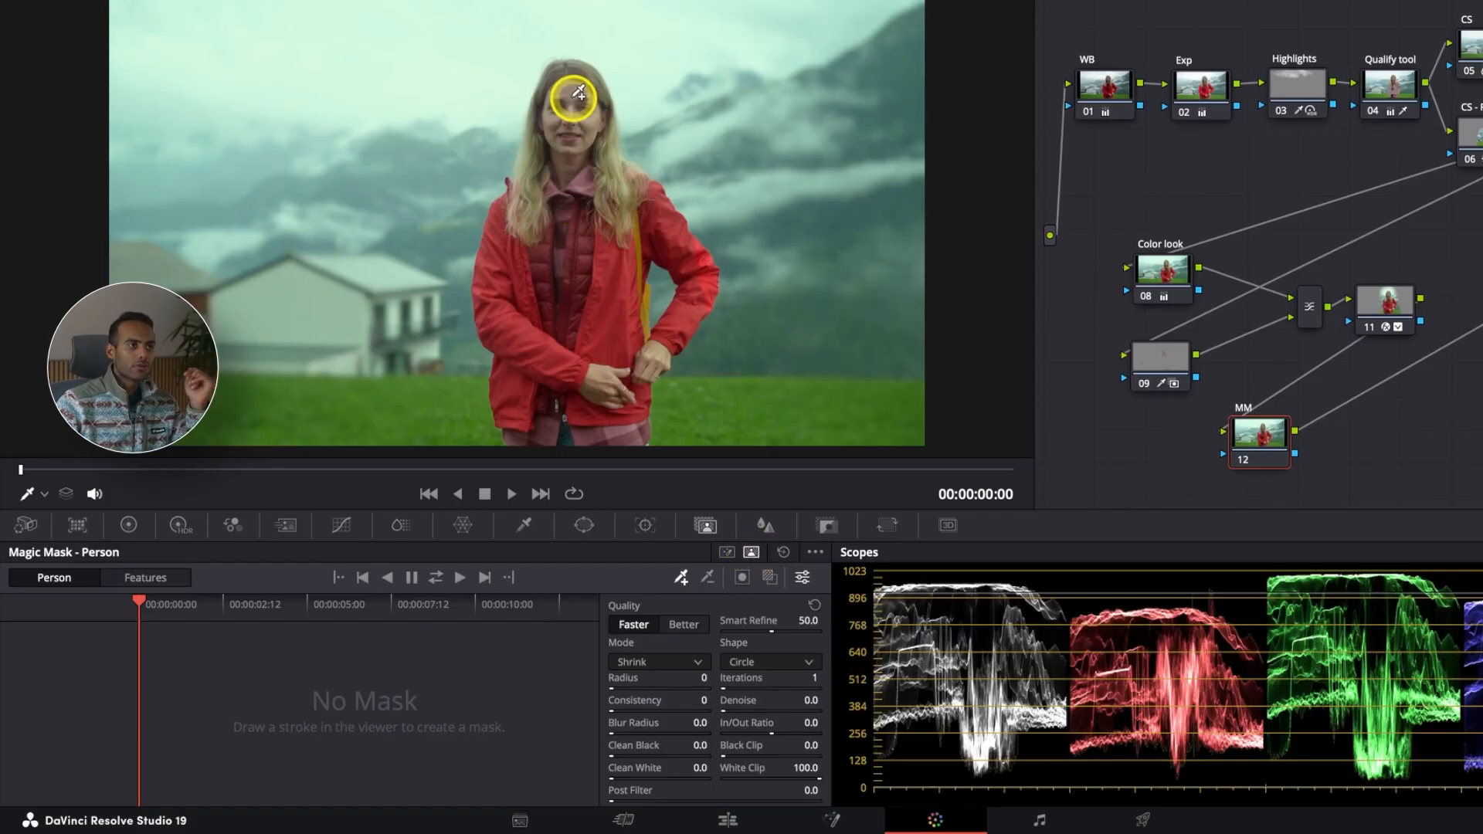
drag(571, 137, 571, 182)
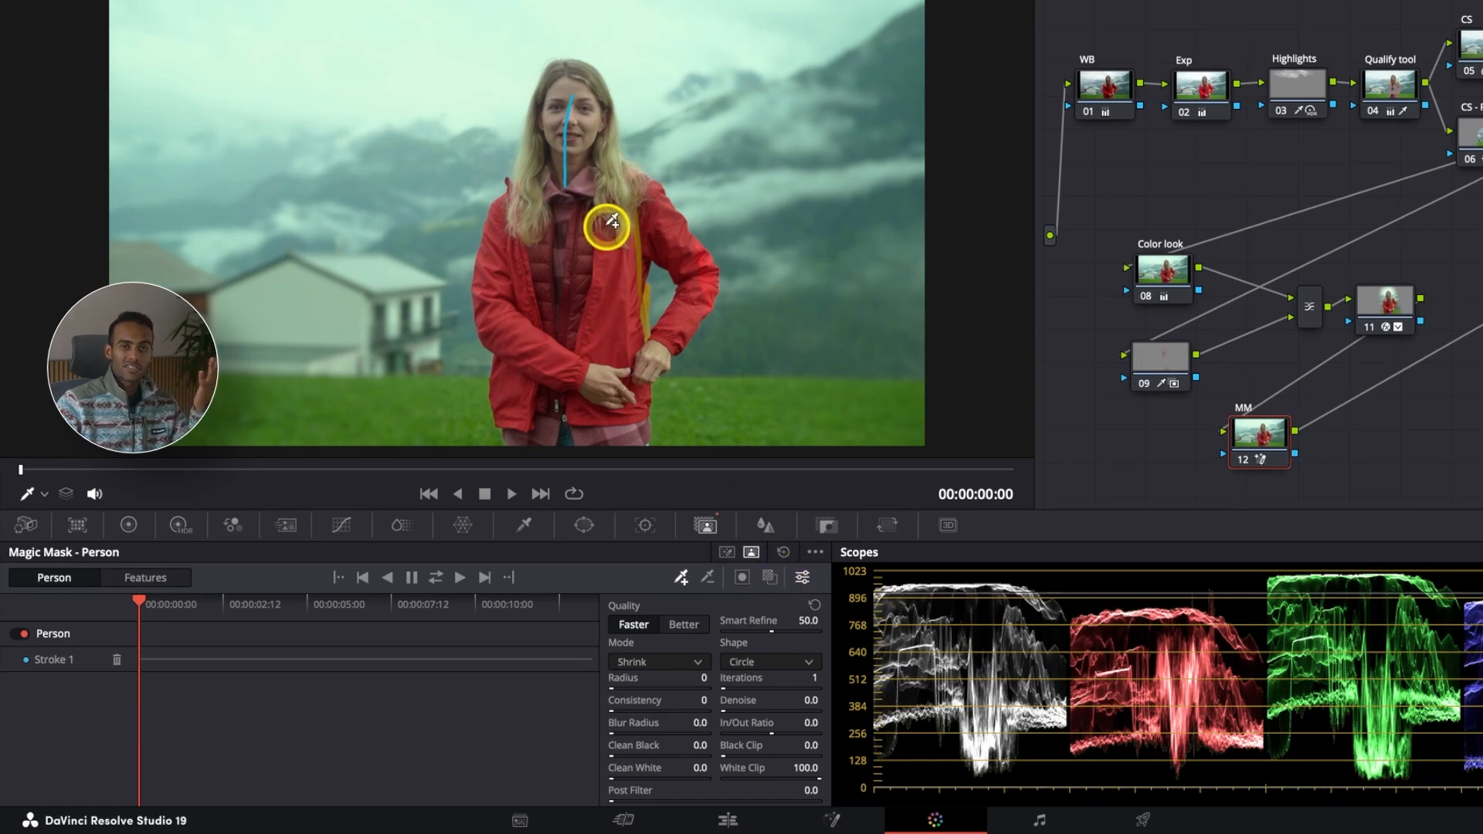
Step: Turn on the mask overlay and delete the person stroke
click(768, 578)
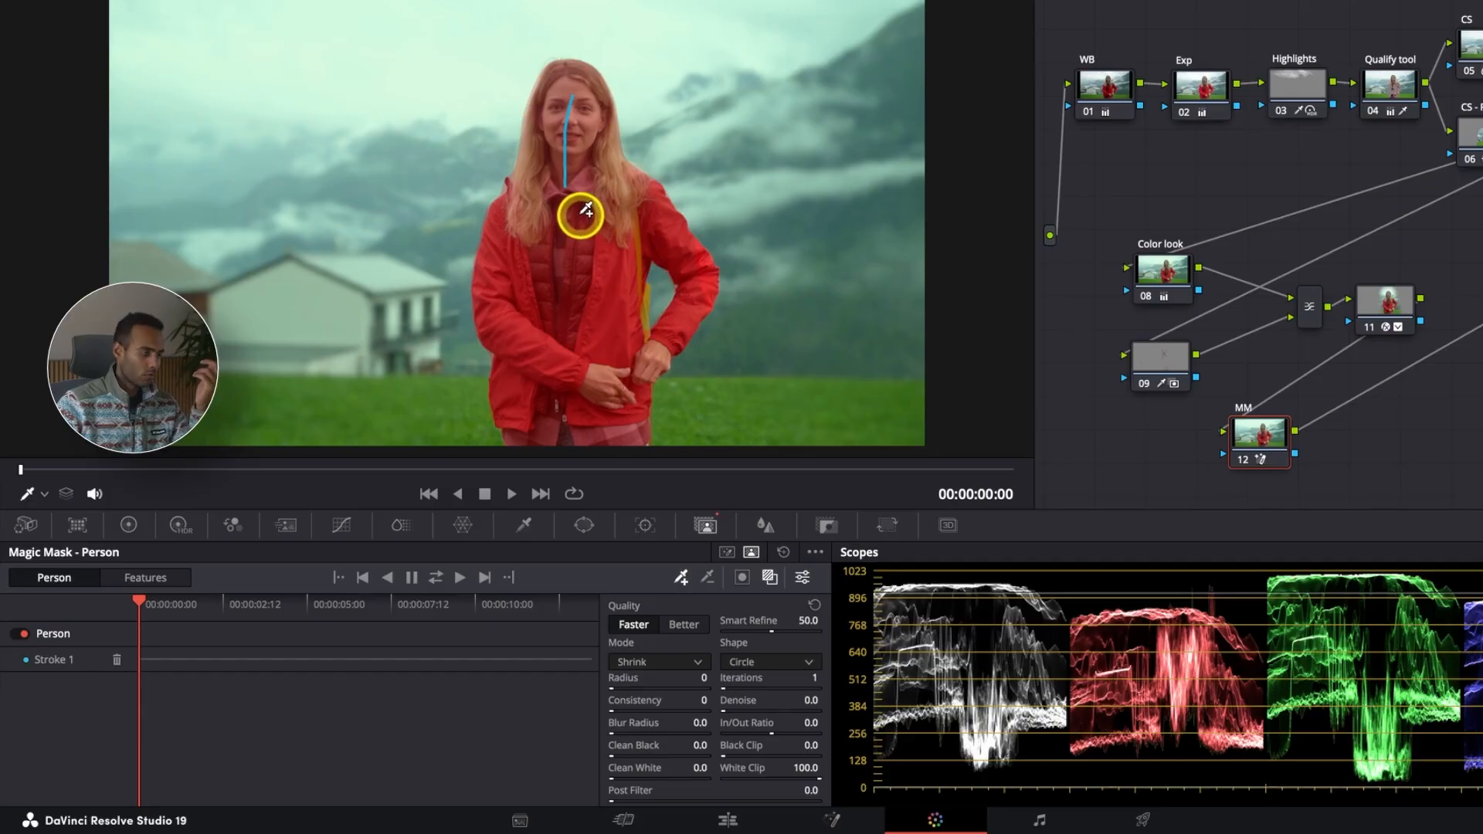
click(118, 662)
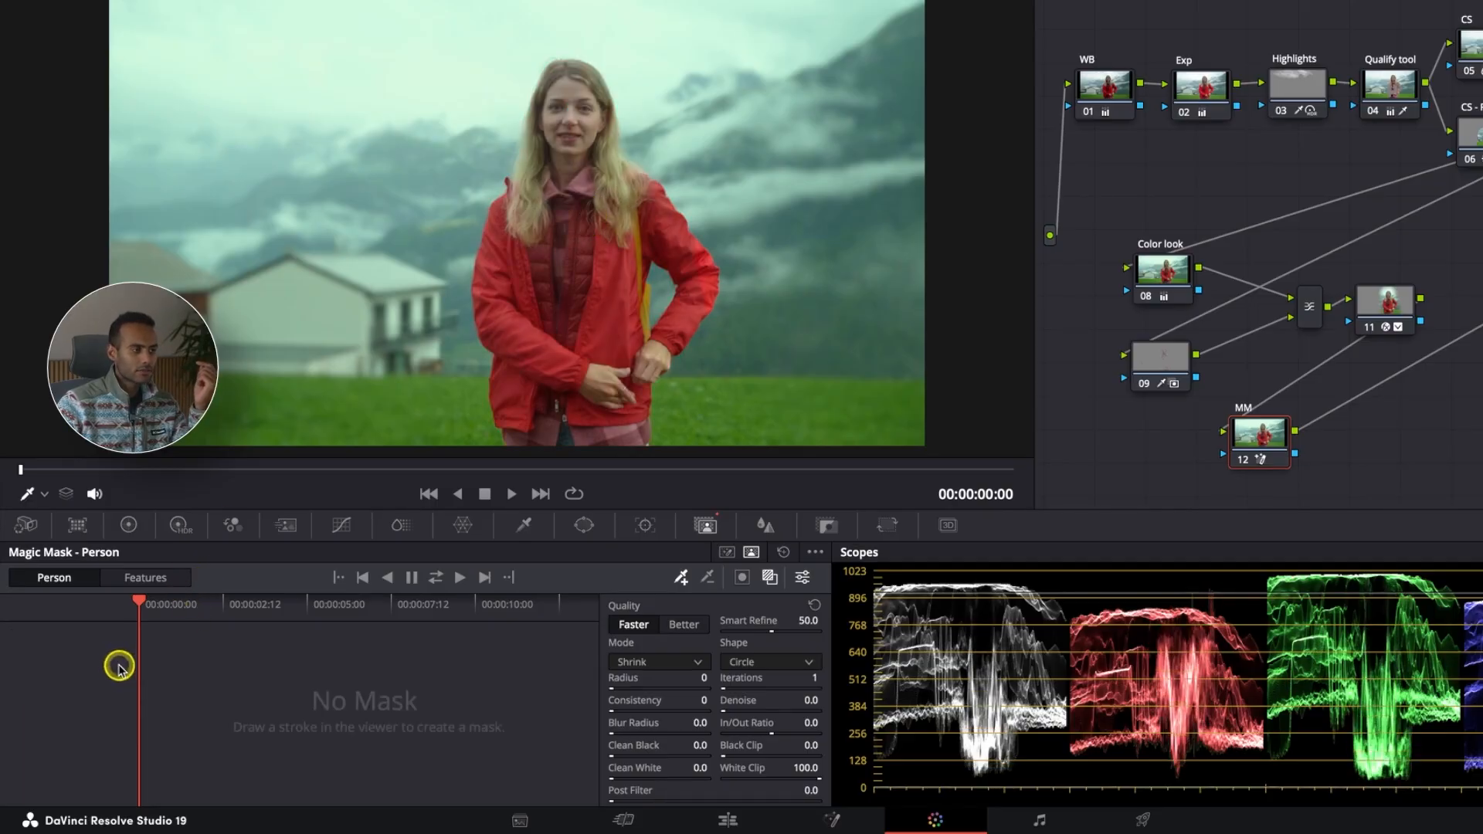
Step: Switch Magic Mask to Features, choose Face, and stroke across the woman's face
click(142, 581)
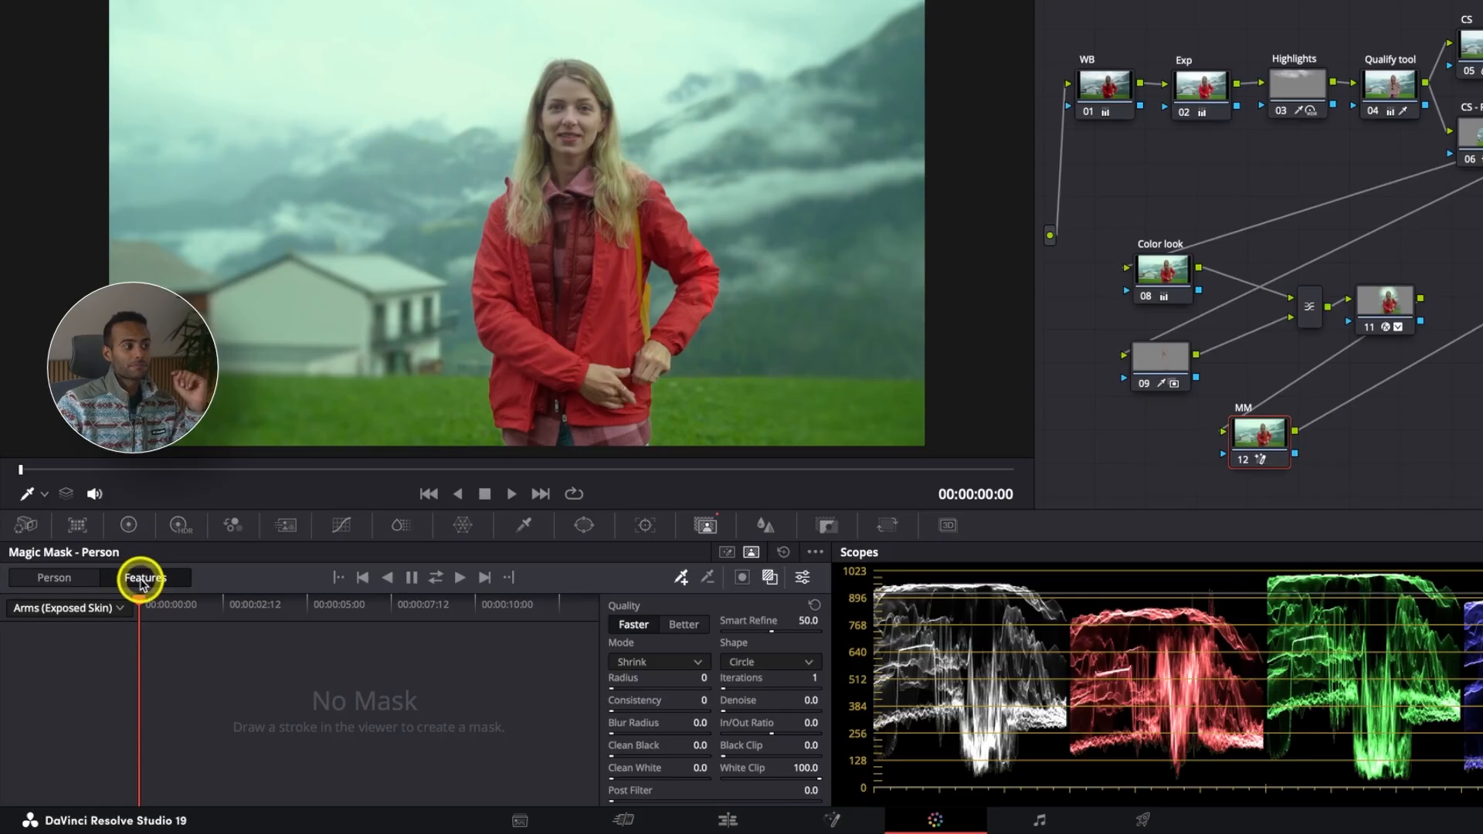
click(121, 611)
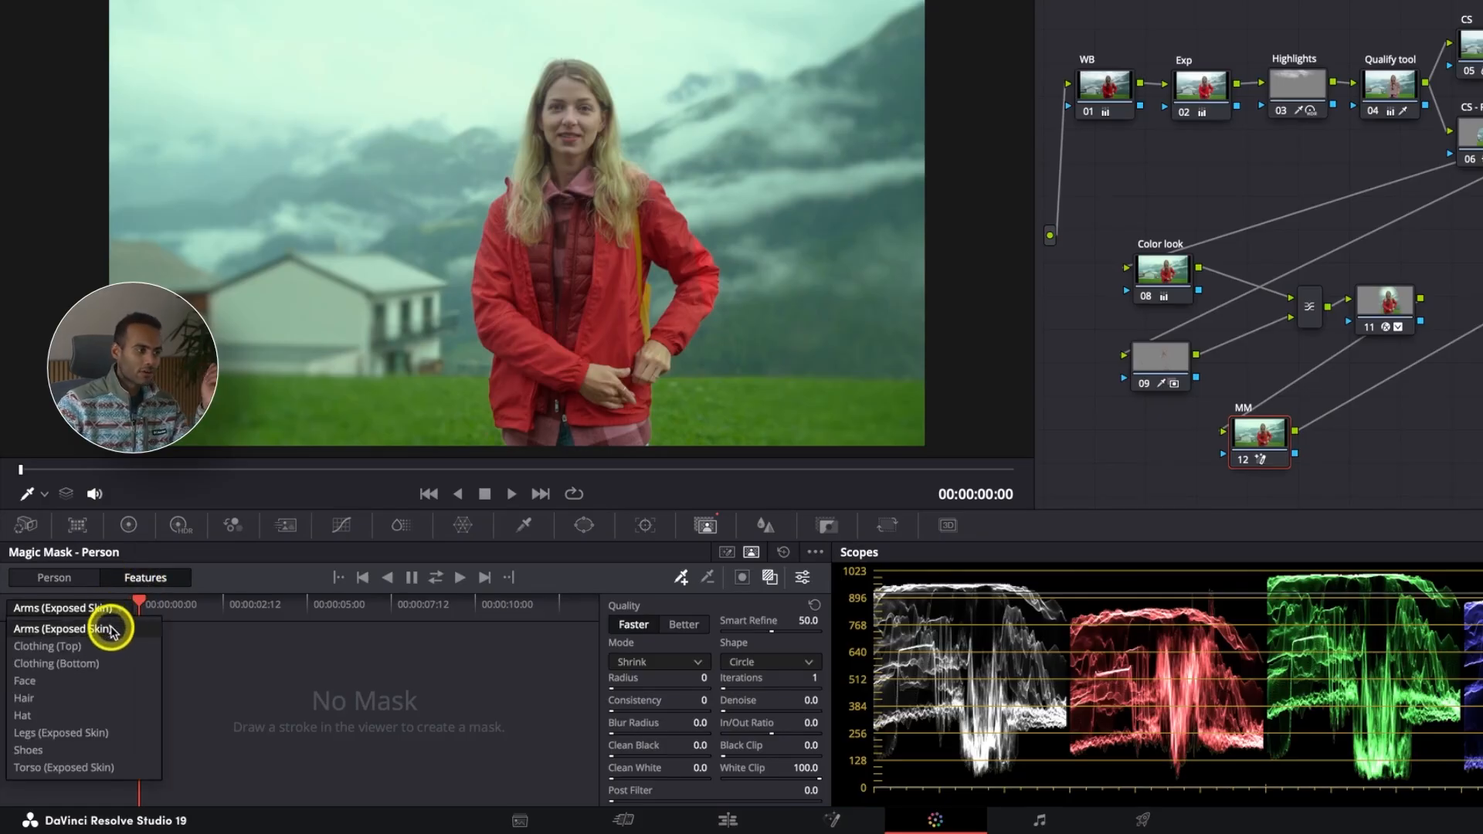
click(69, 681)
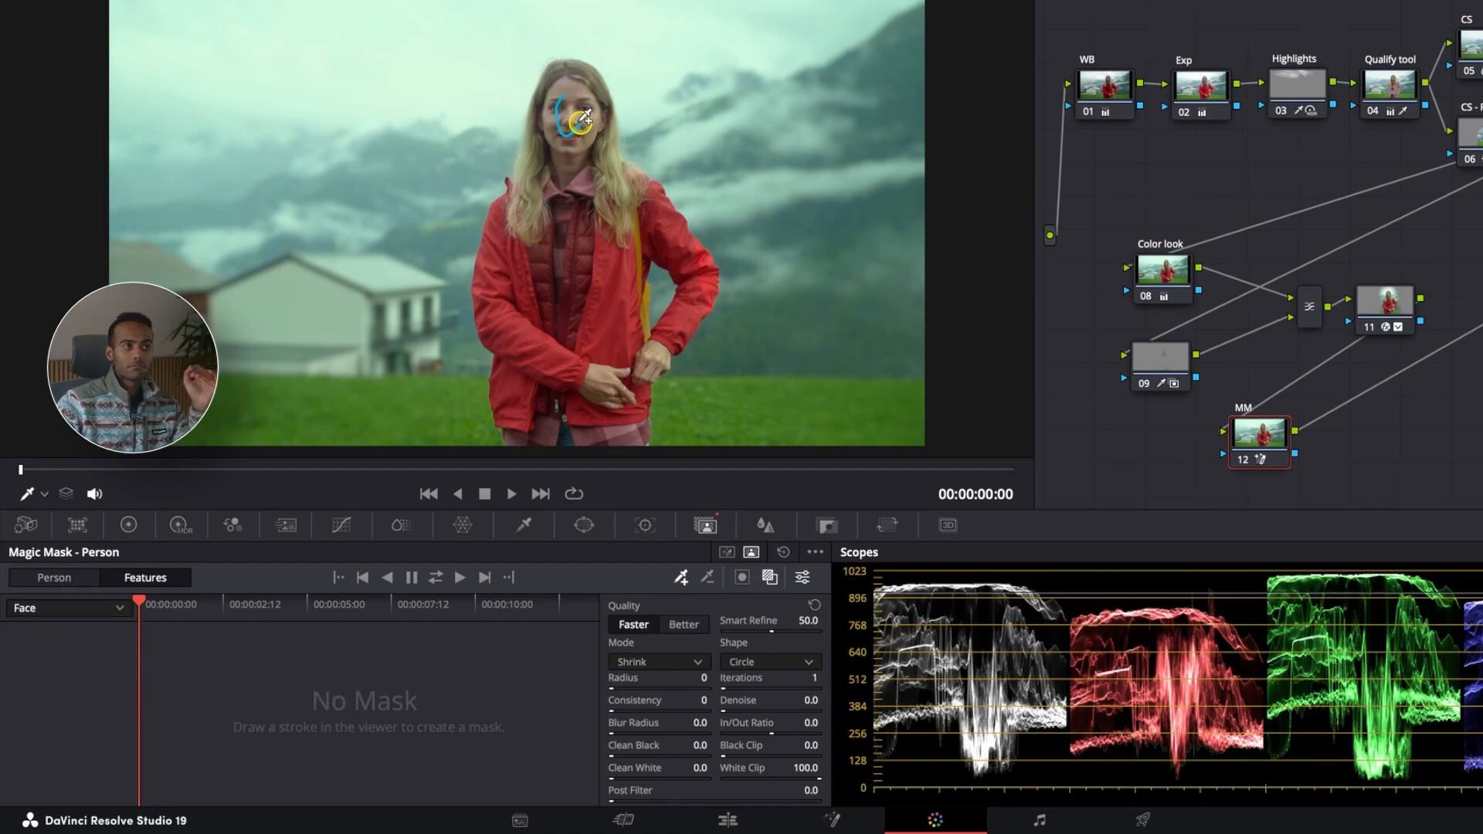
drag(583, 119, 583, 122)
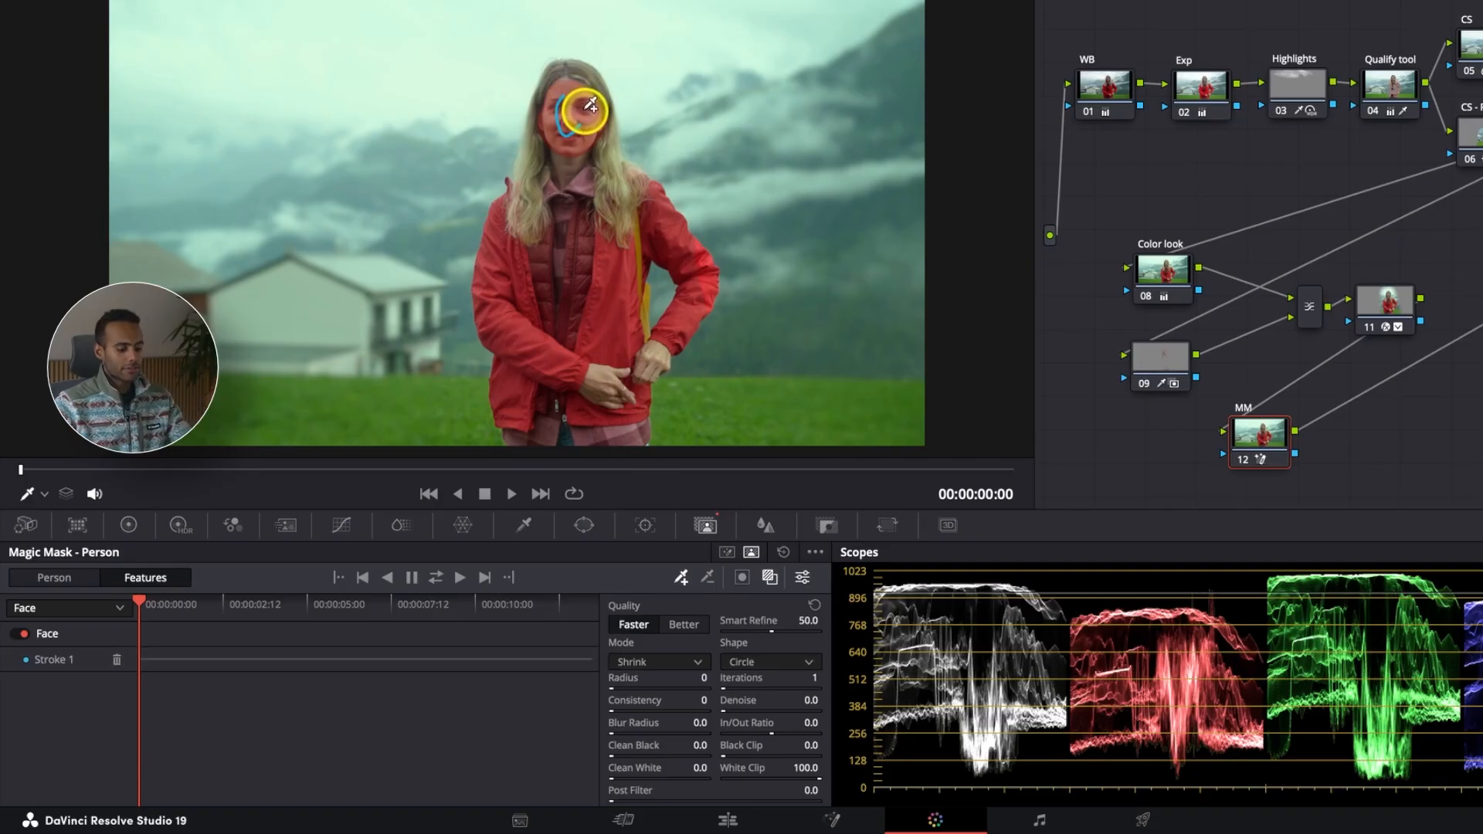
Step: Track the face mask forward through the whole clip
scroll(591, 112, up, 2)
scroll(701, 60, up, 2)
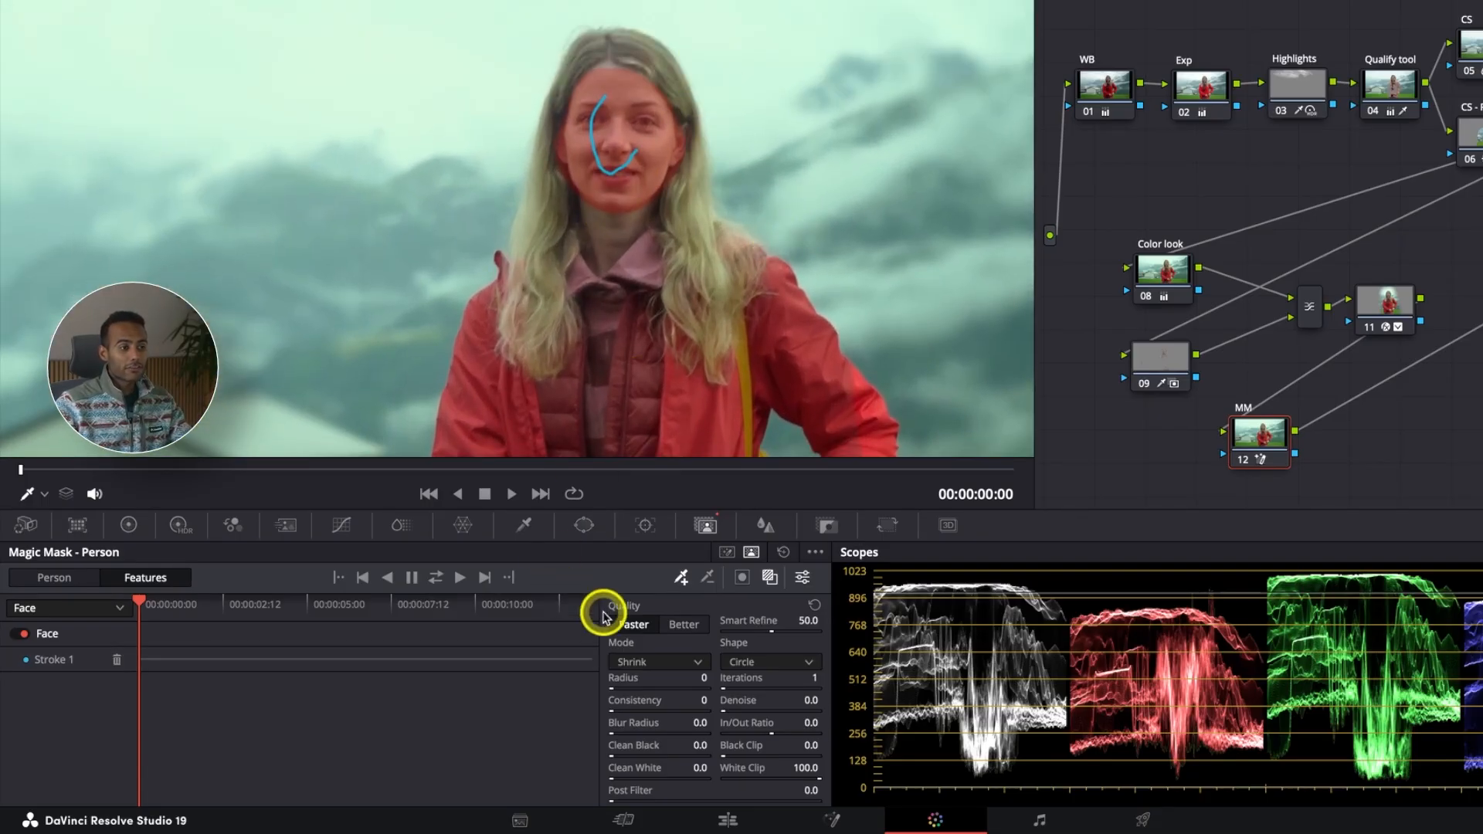
scroll(631, 331, down, 4)
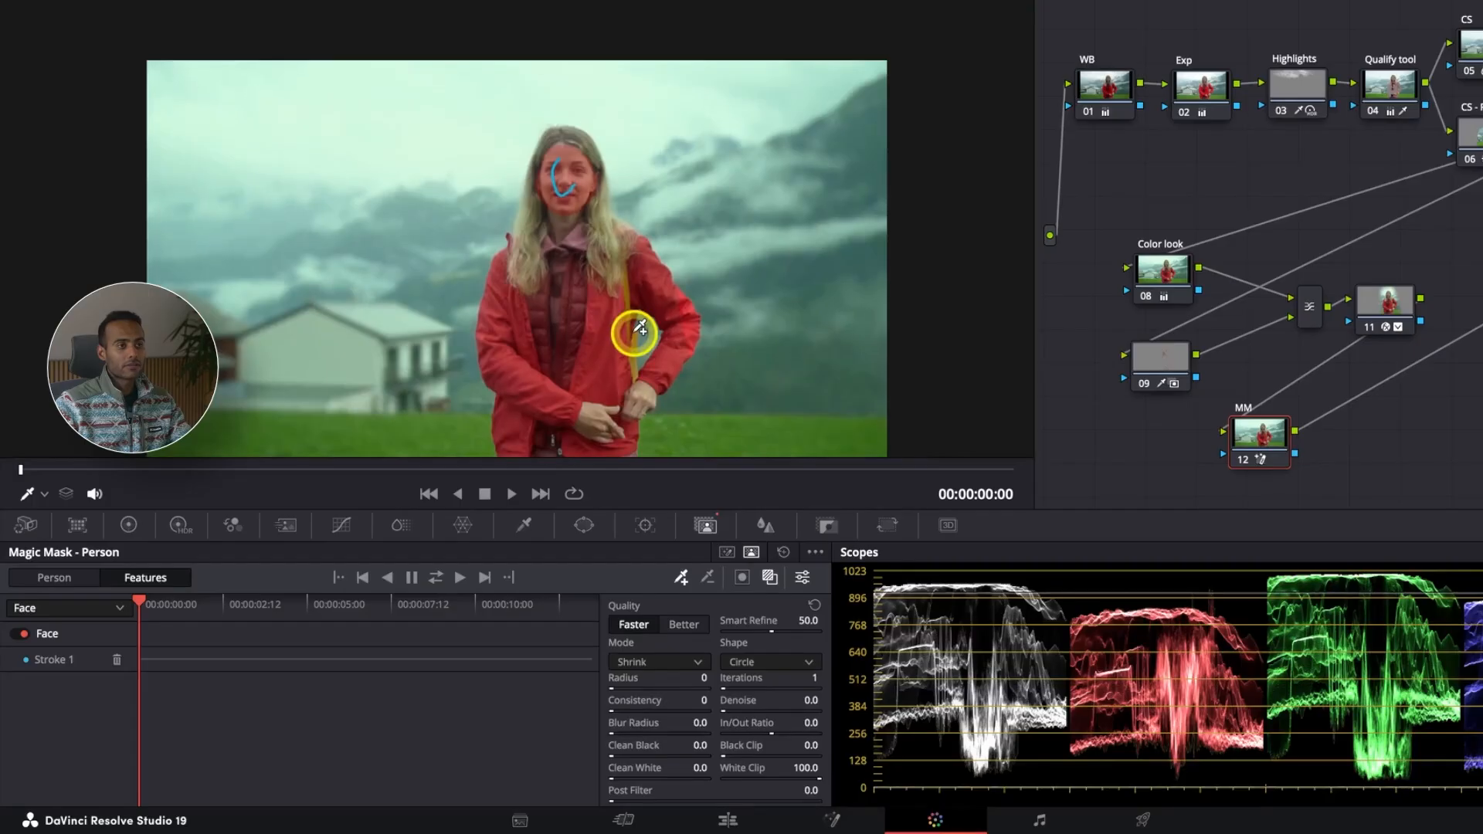
scroll(634, 333, down, 1)
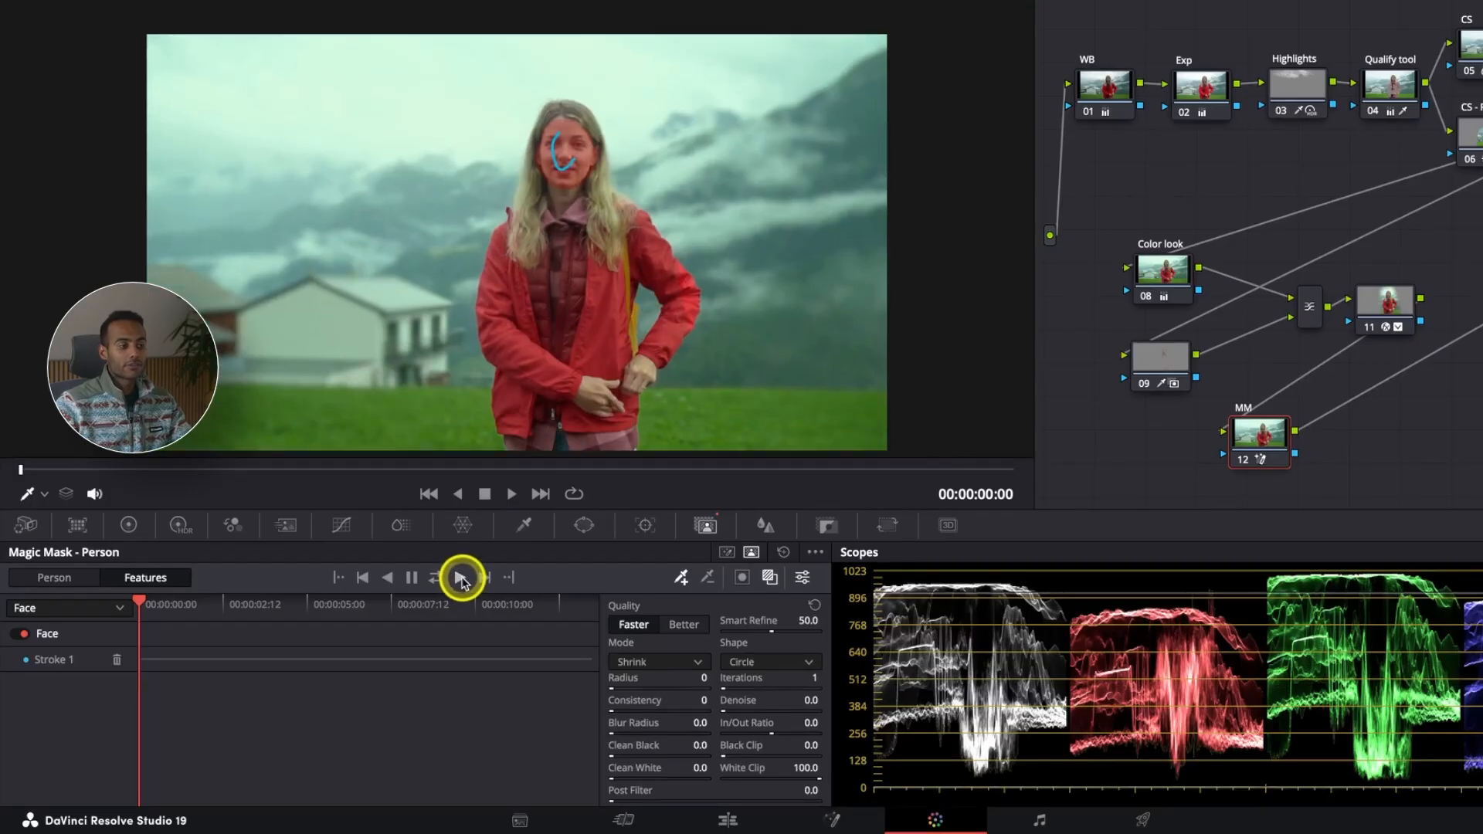
click(461, 580)
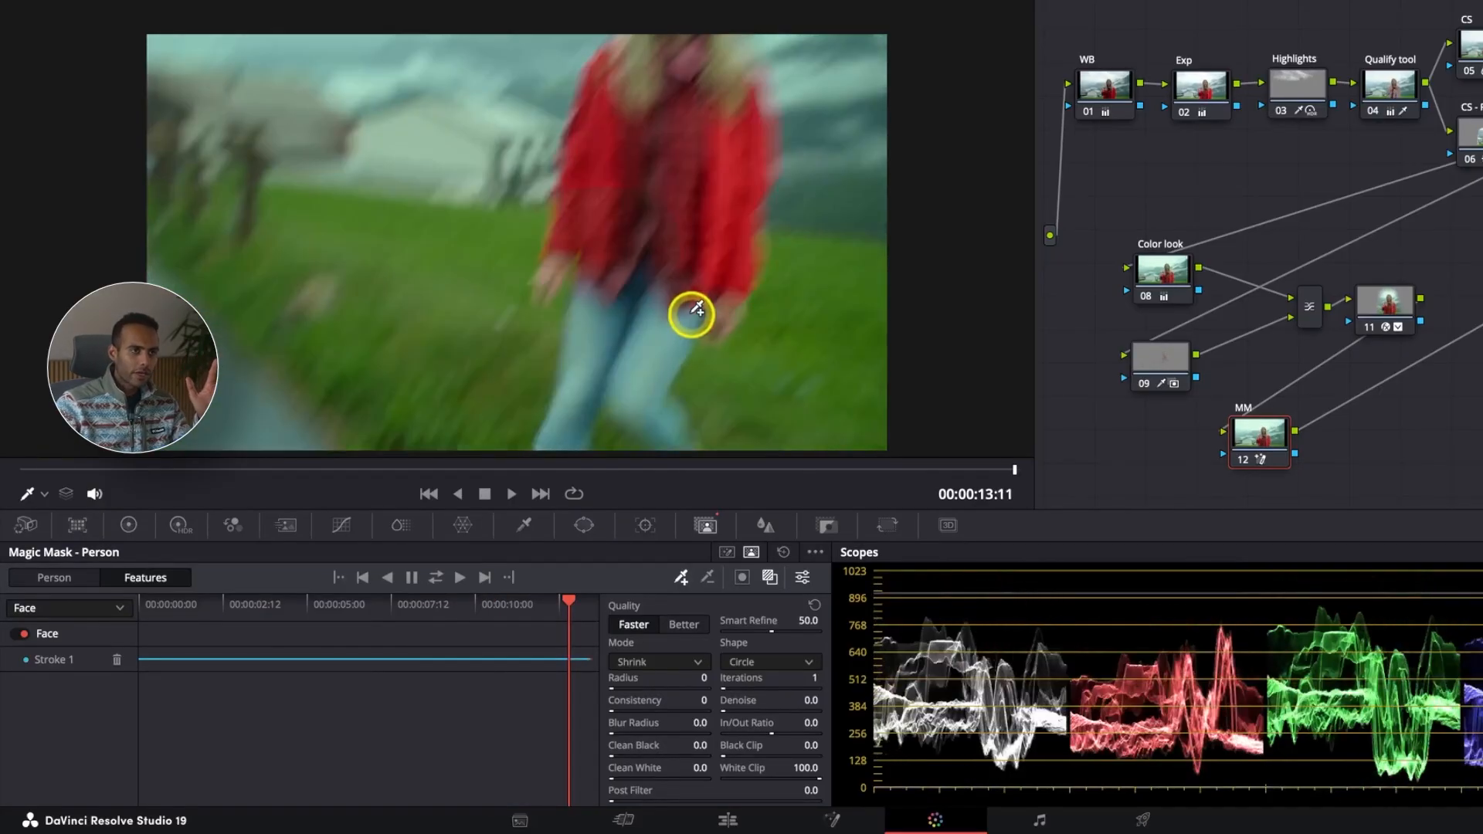
Step: Scrub back through the clip and inspect the tracked face mask with the overlay off
drag(589, 605, 244, 607)
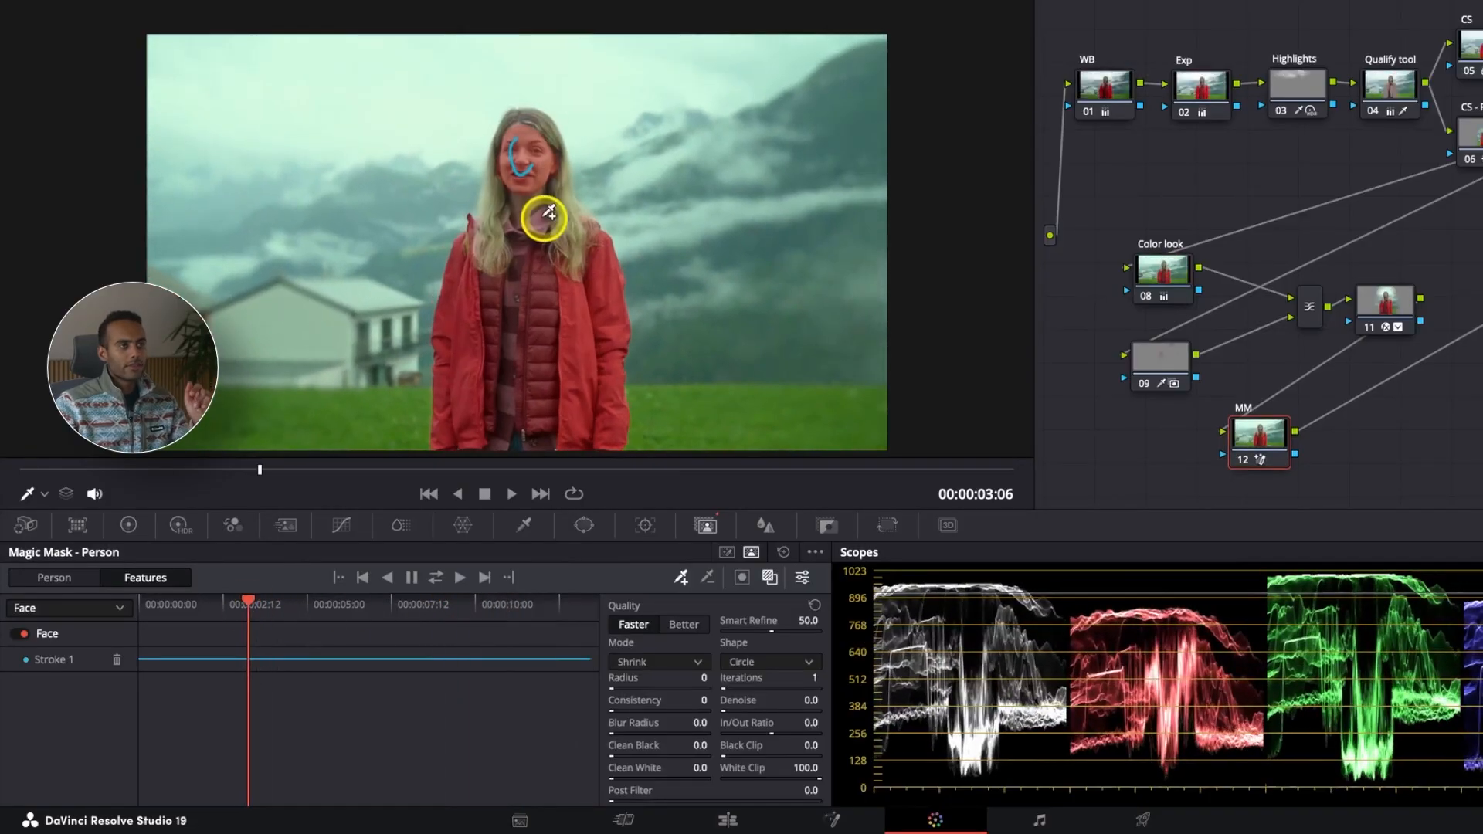
scroll(557, 143, up, 5)
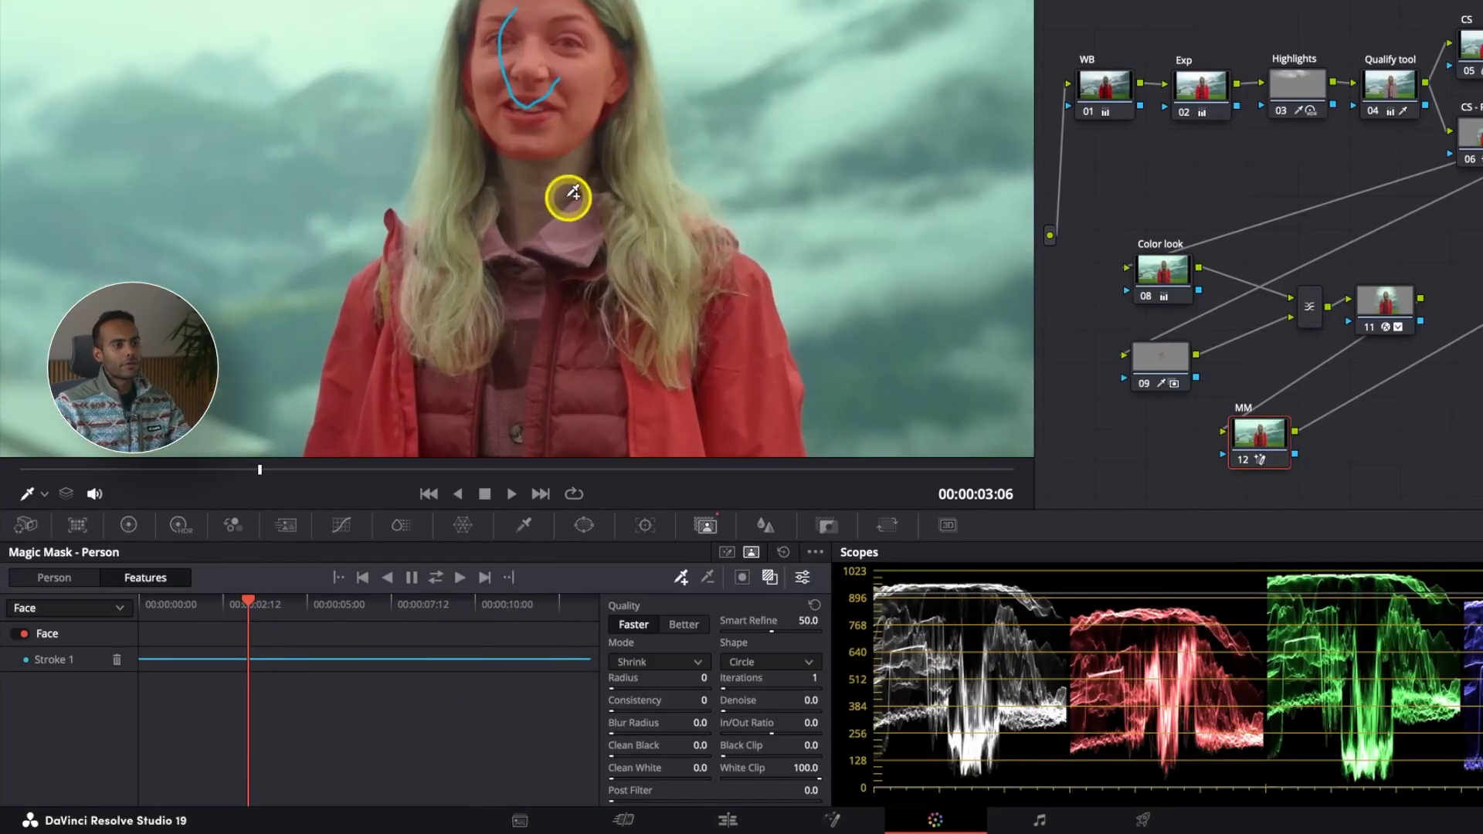
click(771, 581)
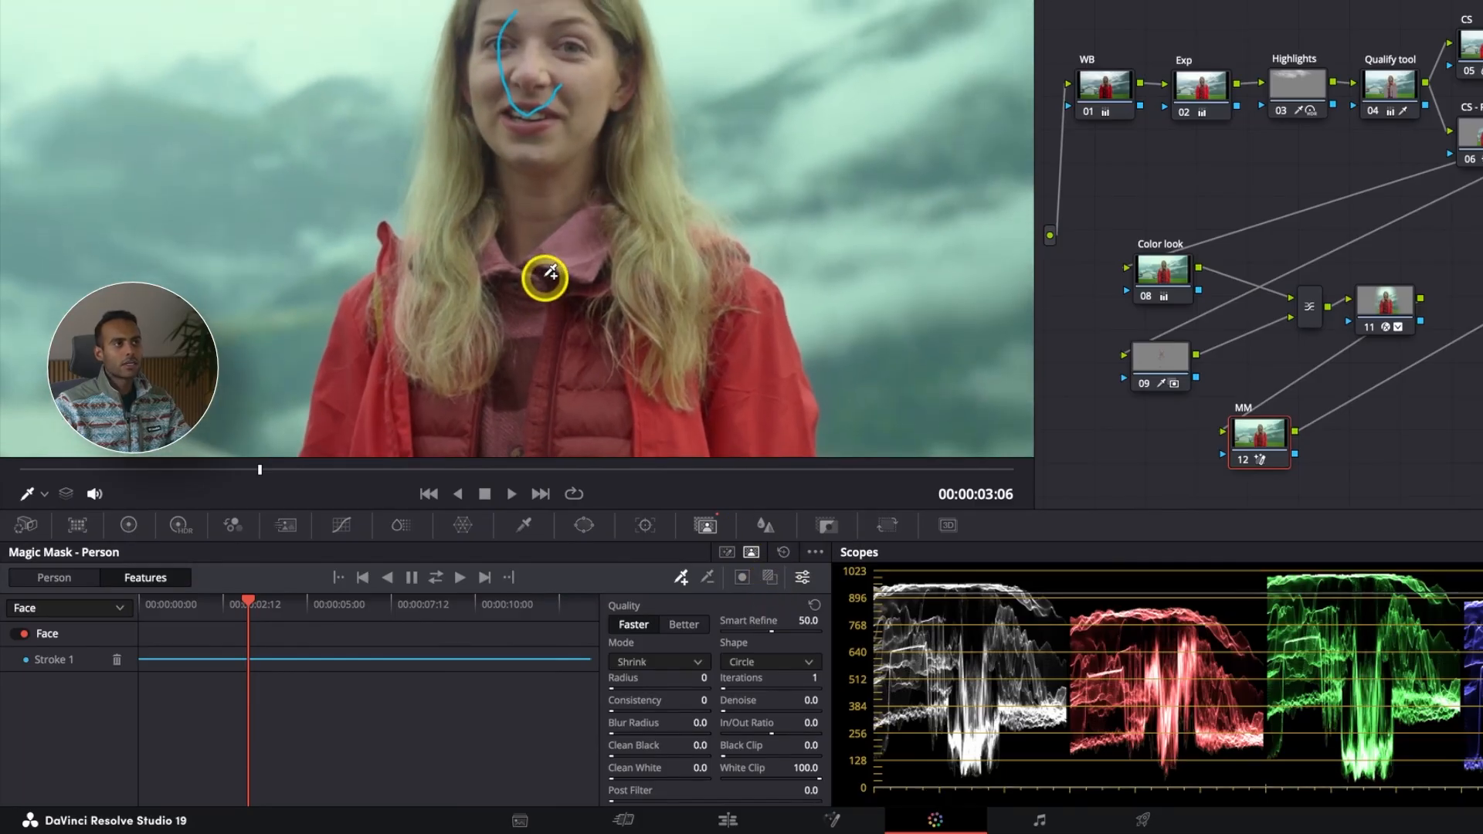
Step: Raise the MM node's Shadows to 23.50 in the primary color wheels
scroll(544, 278, up, 1)
drag(1253, 441, 1255, 446)
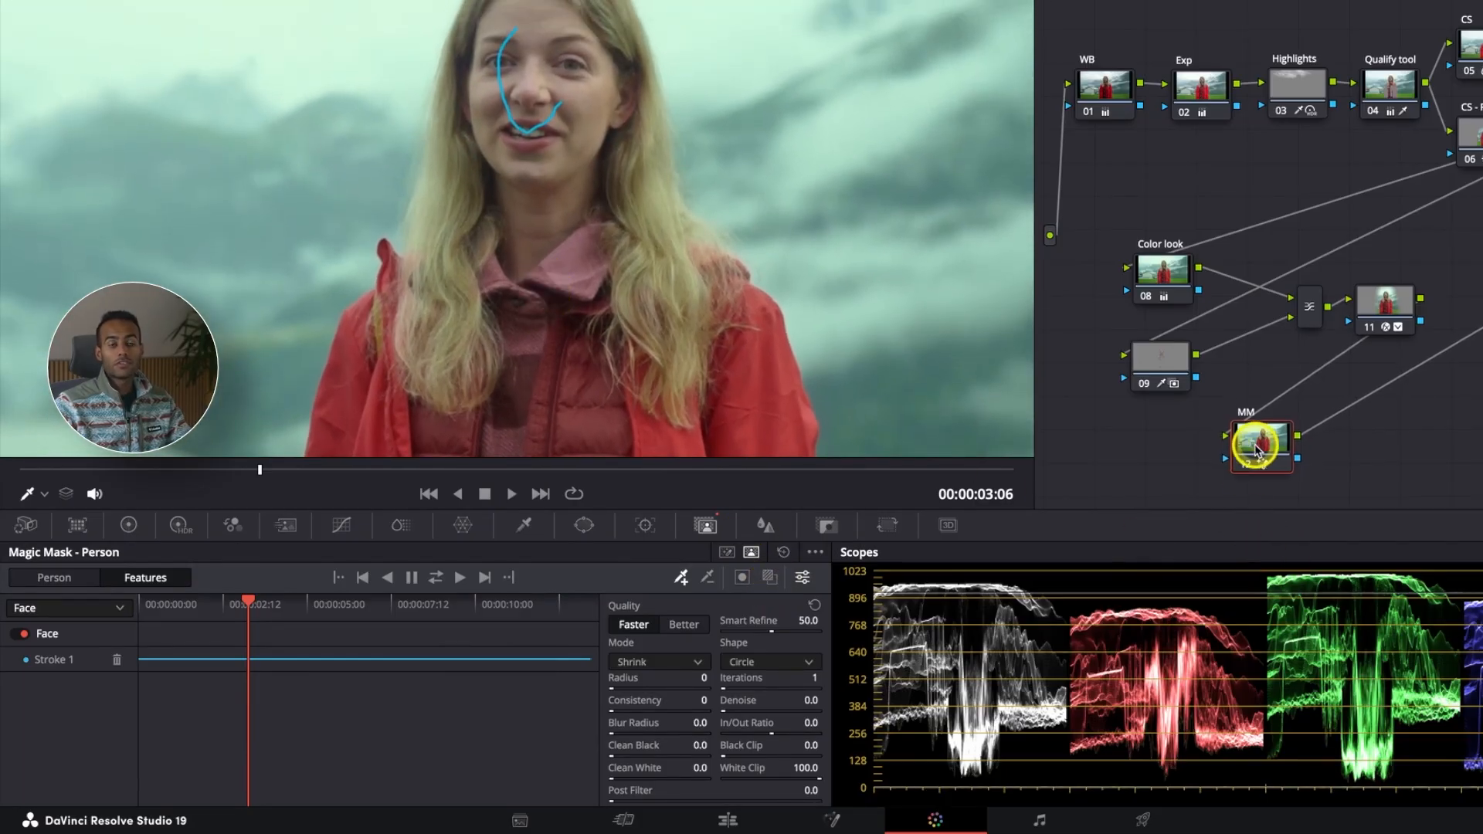
click(129, 527)
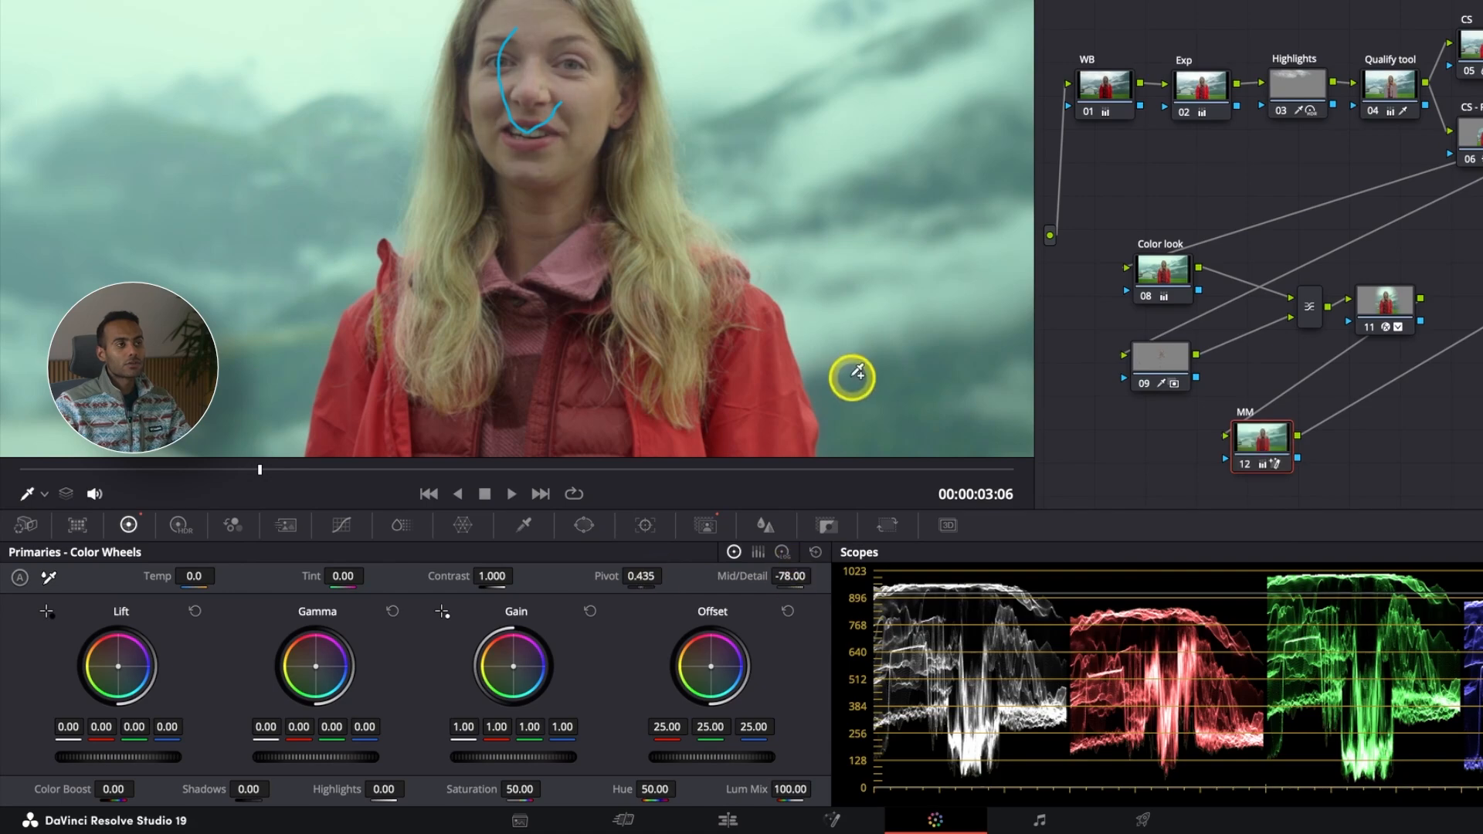
scroll(851, 377, down, 4)
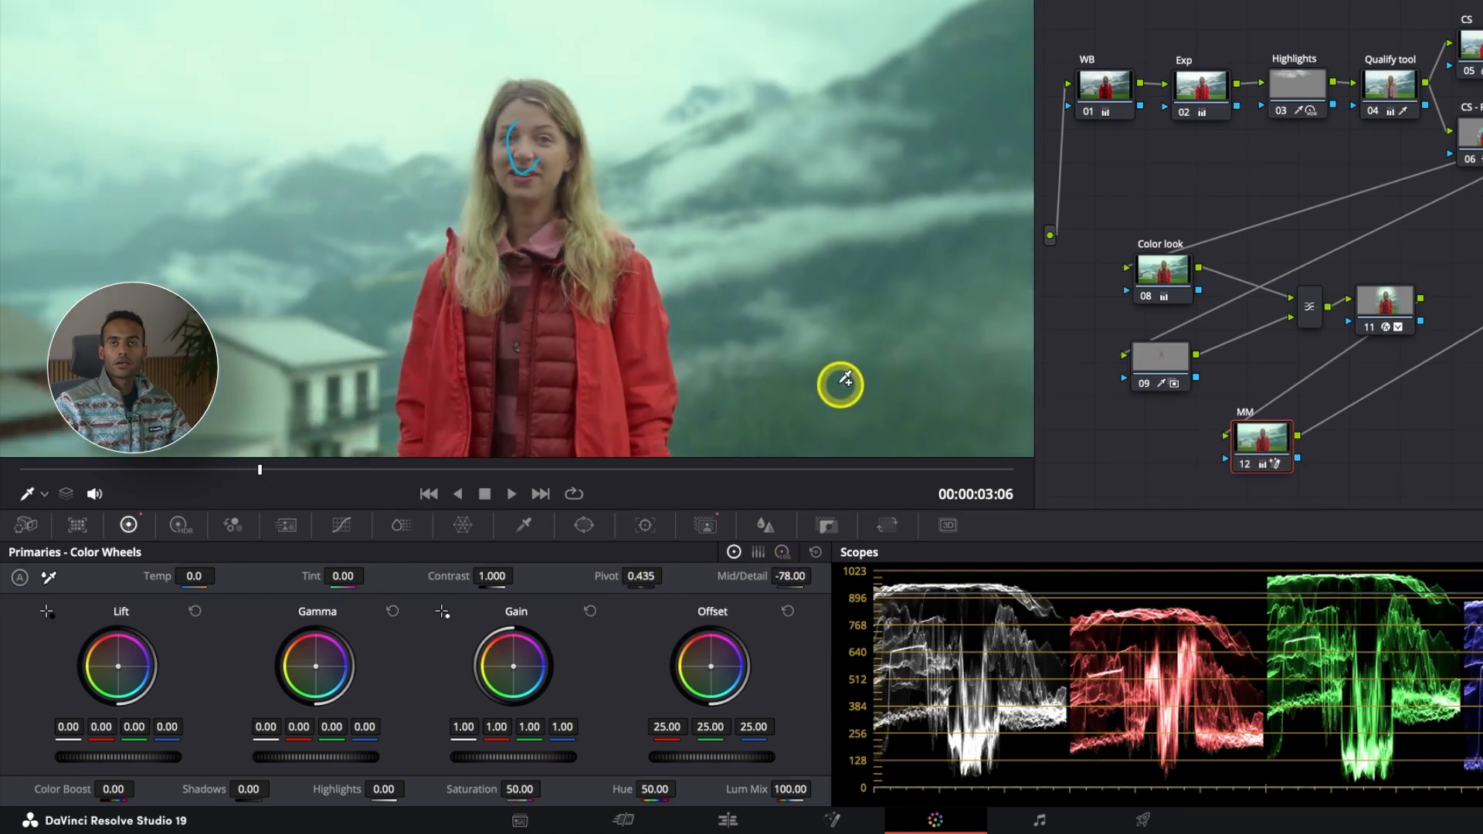
scroll(699, 261, down, 2)
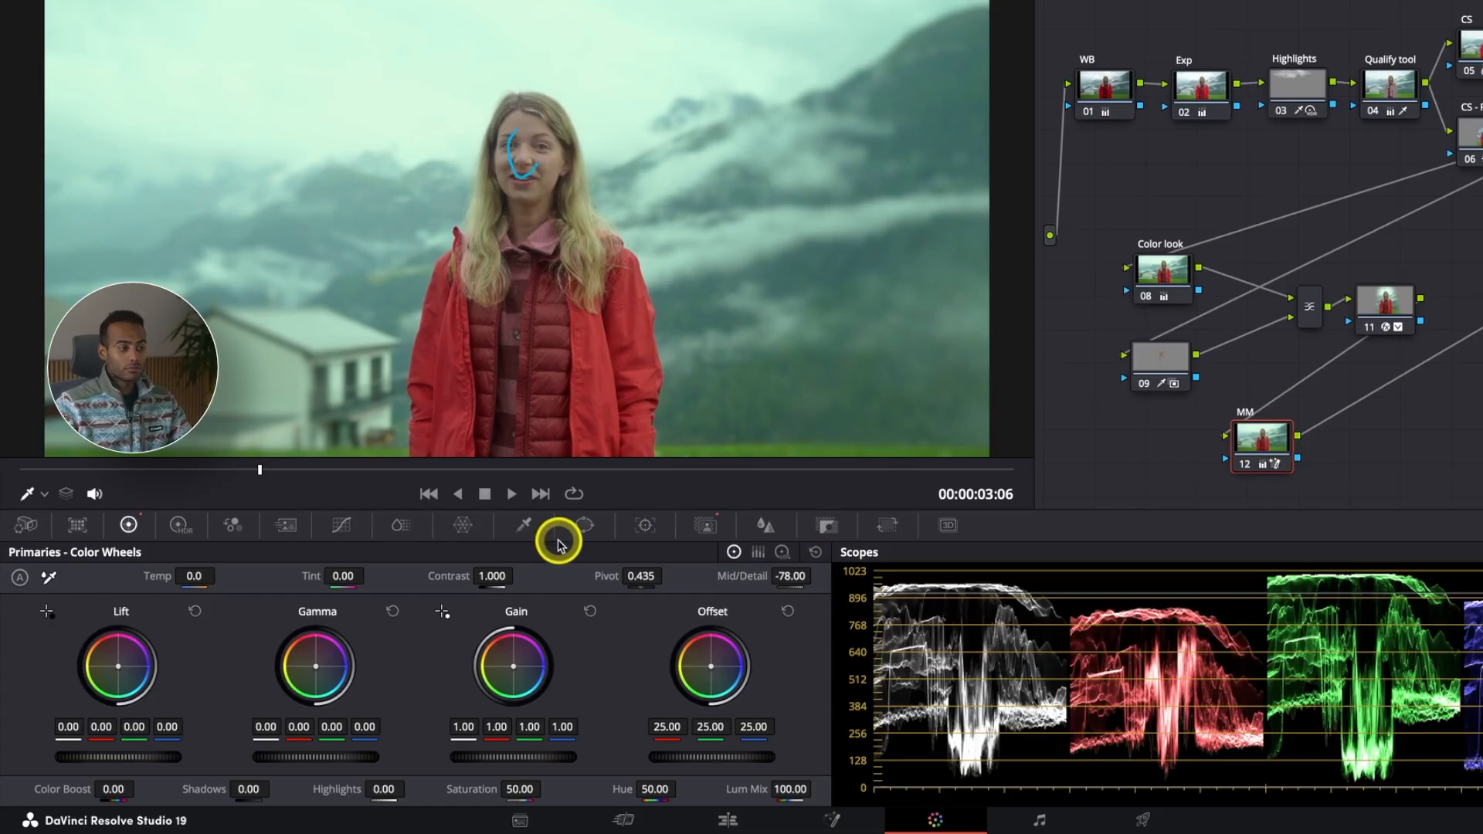
drag(231, 788, 786, 748)
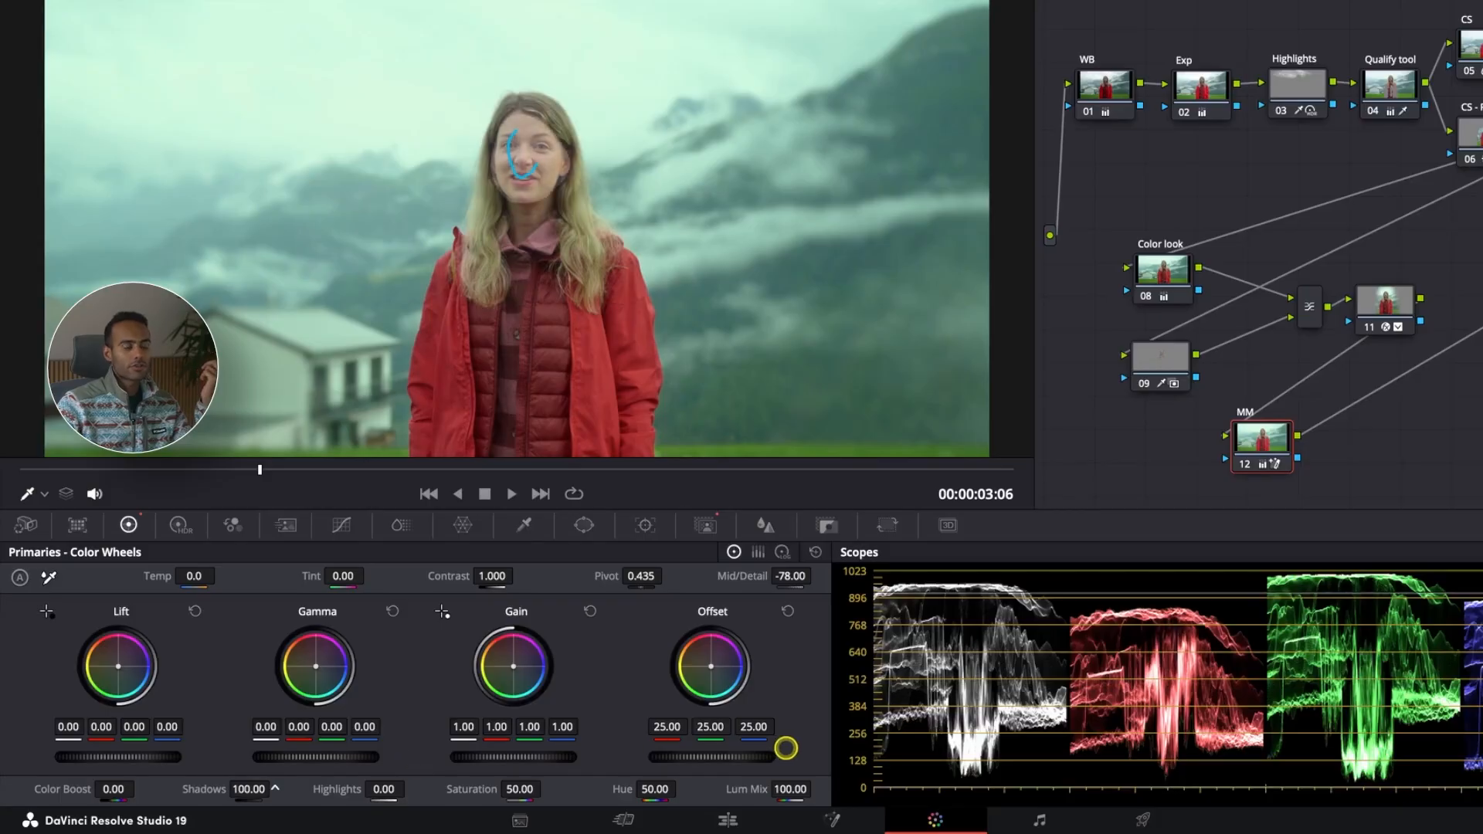
key(ctrl+z)
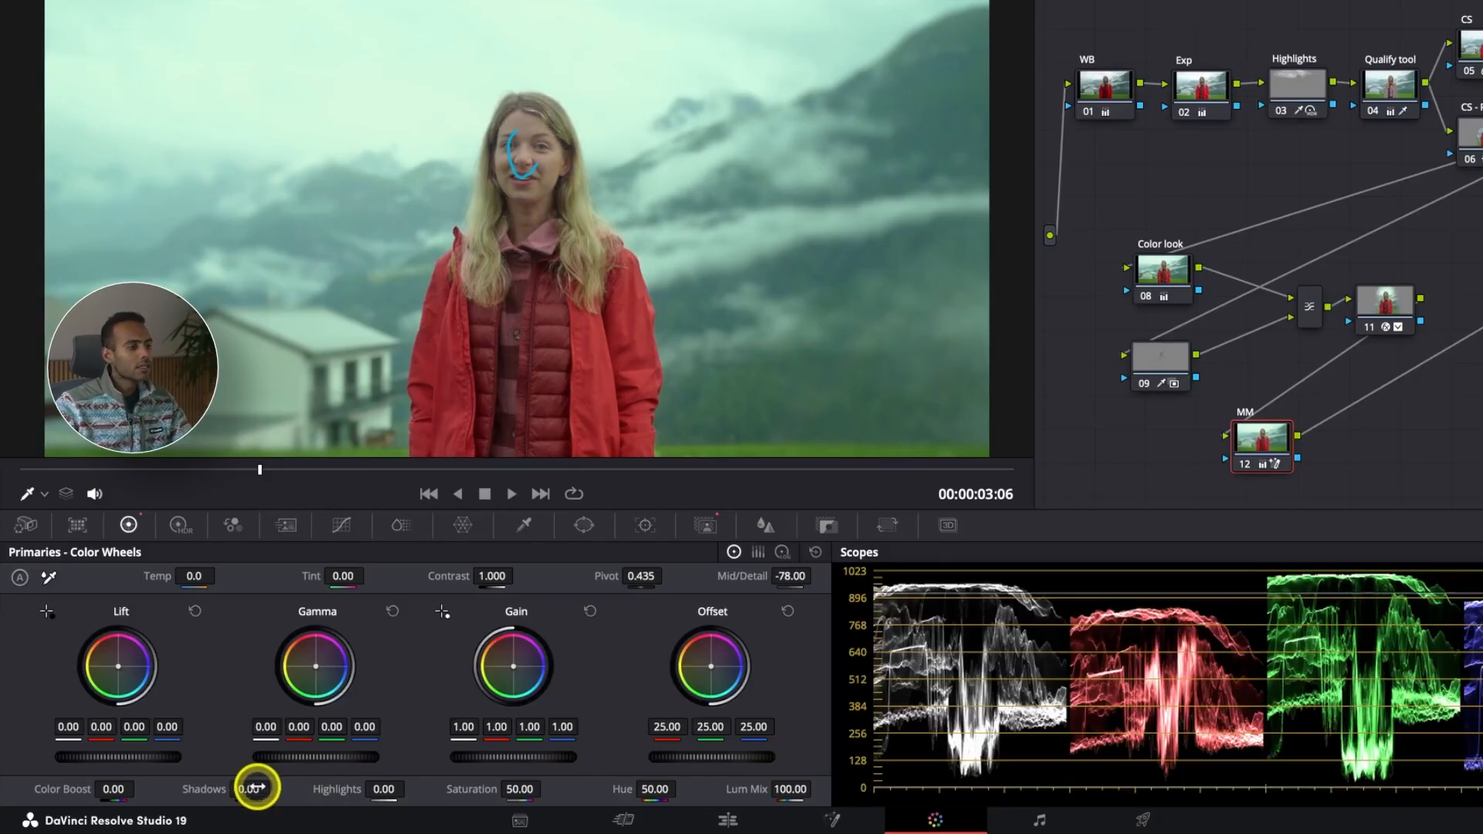
drag(266, 787, 332, 780)
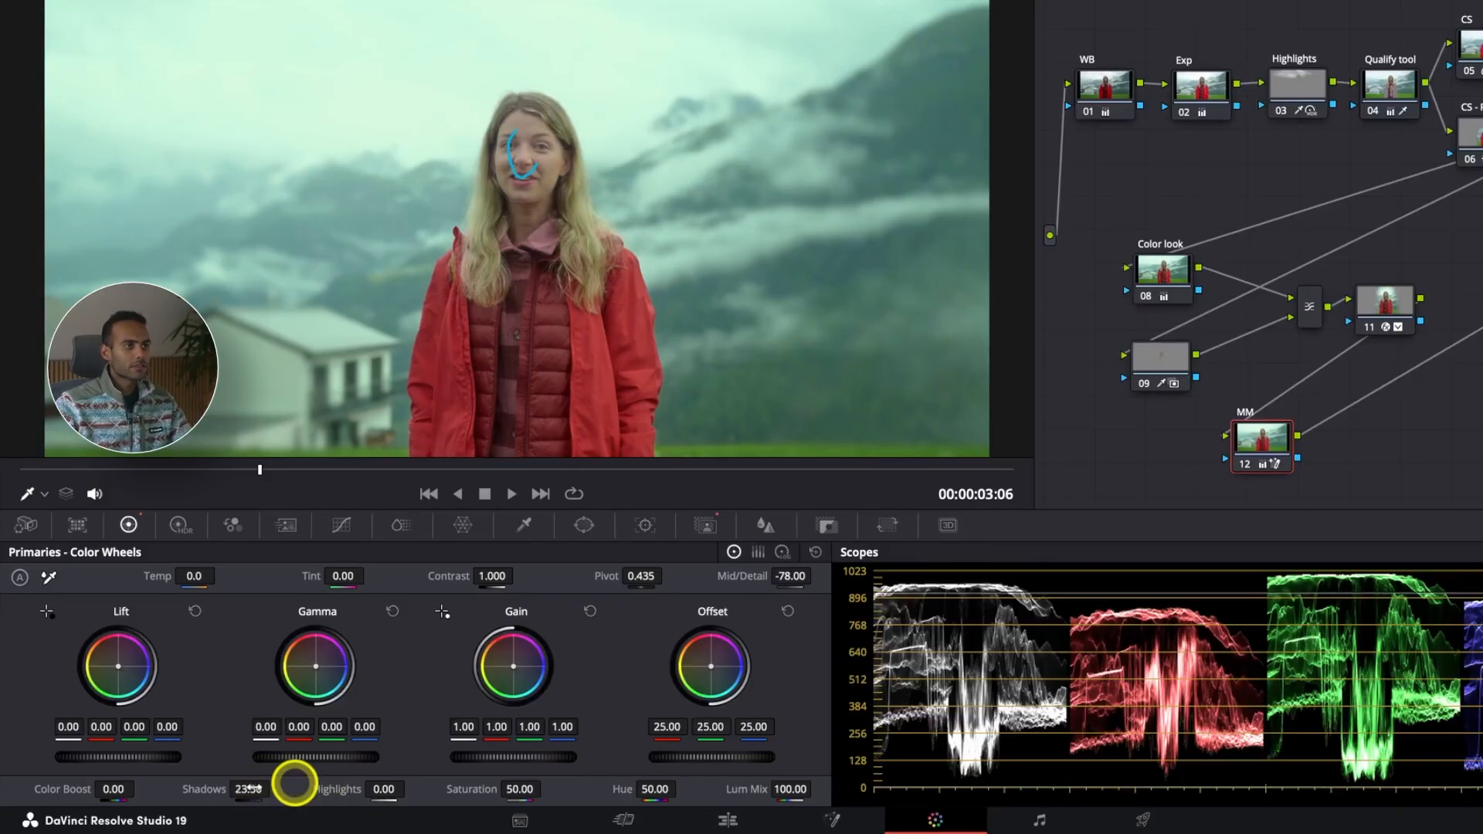
Step: Refine the face mask: Smart Refine 43.6, Blur Radius 28.5, Clean Black 38.5, Clean White 14.4, In/Out Ratio 5.4, Black Clip 10.8
click(706, 525)
drag(255, 606, 78, 623)
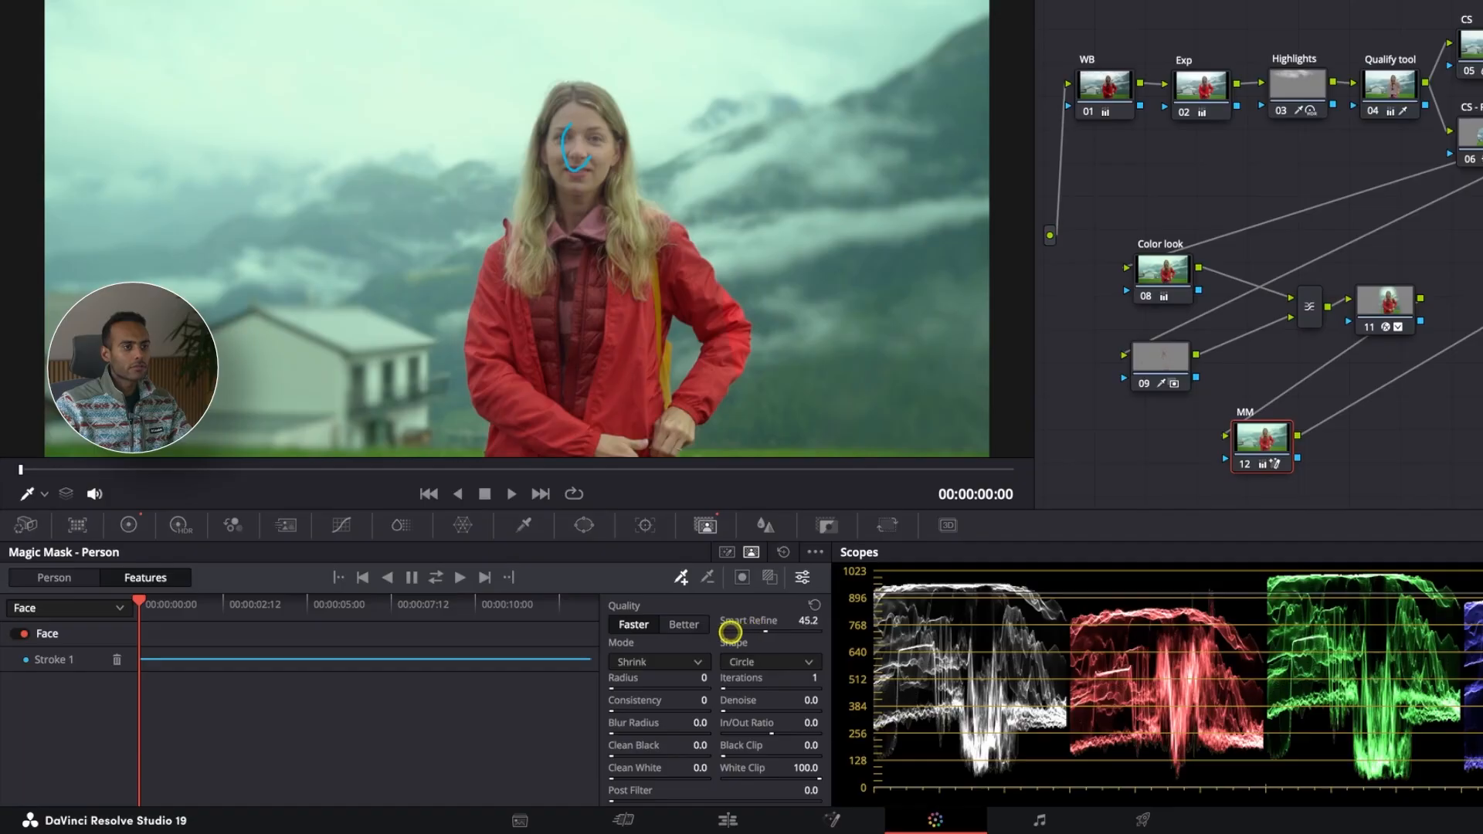
drag(717, 632, 715, 631)
click(779, 577)
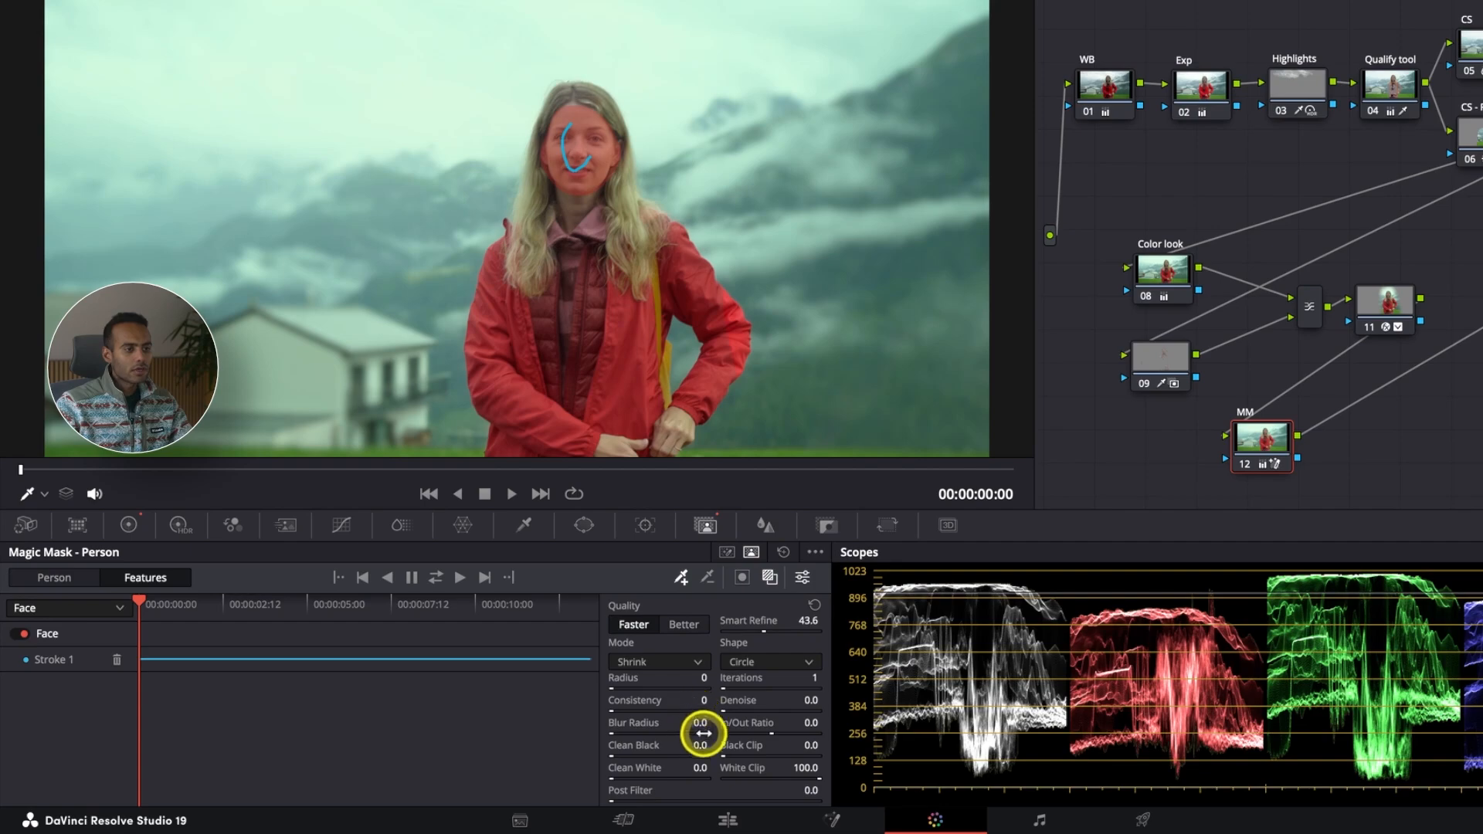
drag(698, 724, 891, 749)
drag(811, 720, 835, 721)
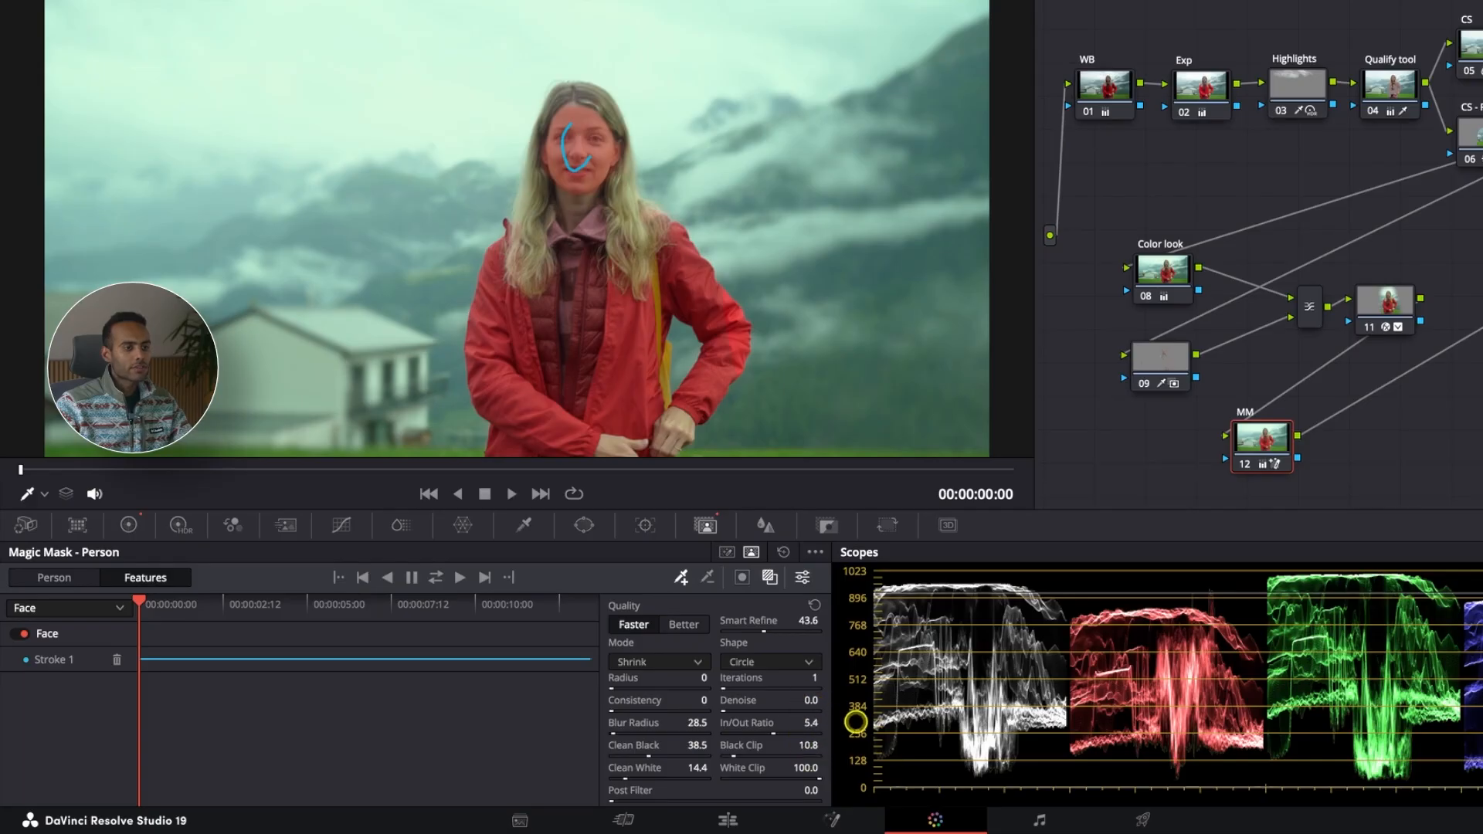
Step: Inspect the refined face mask up close without overlay and return to the primary color wheels
scroll(606, 172, up, 3)
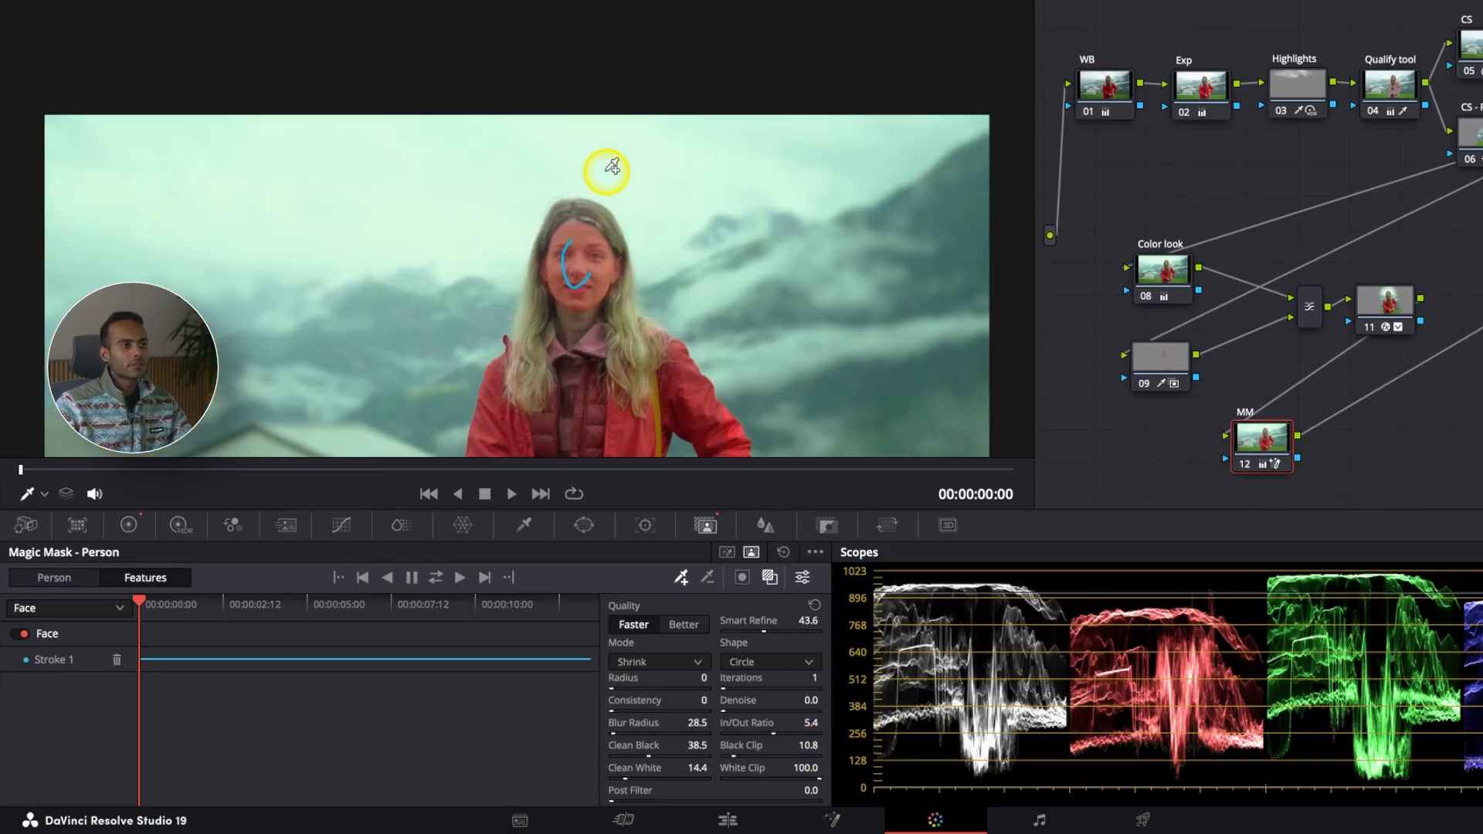
scroll(602, 224, down, 3)
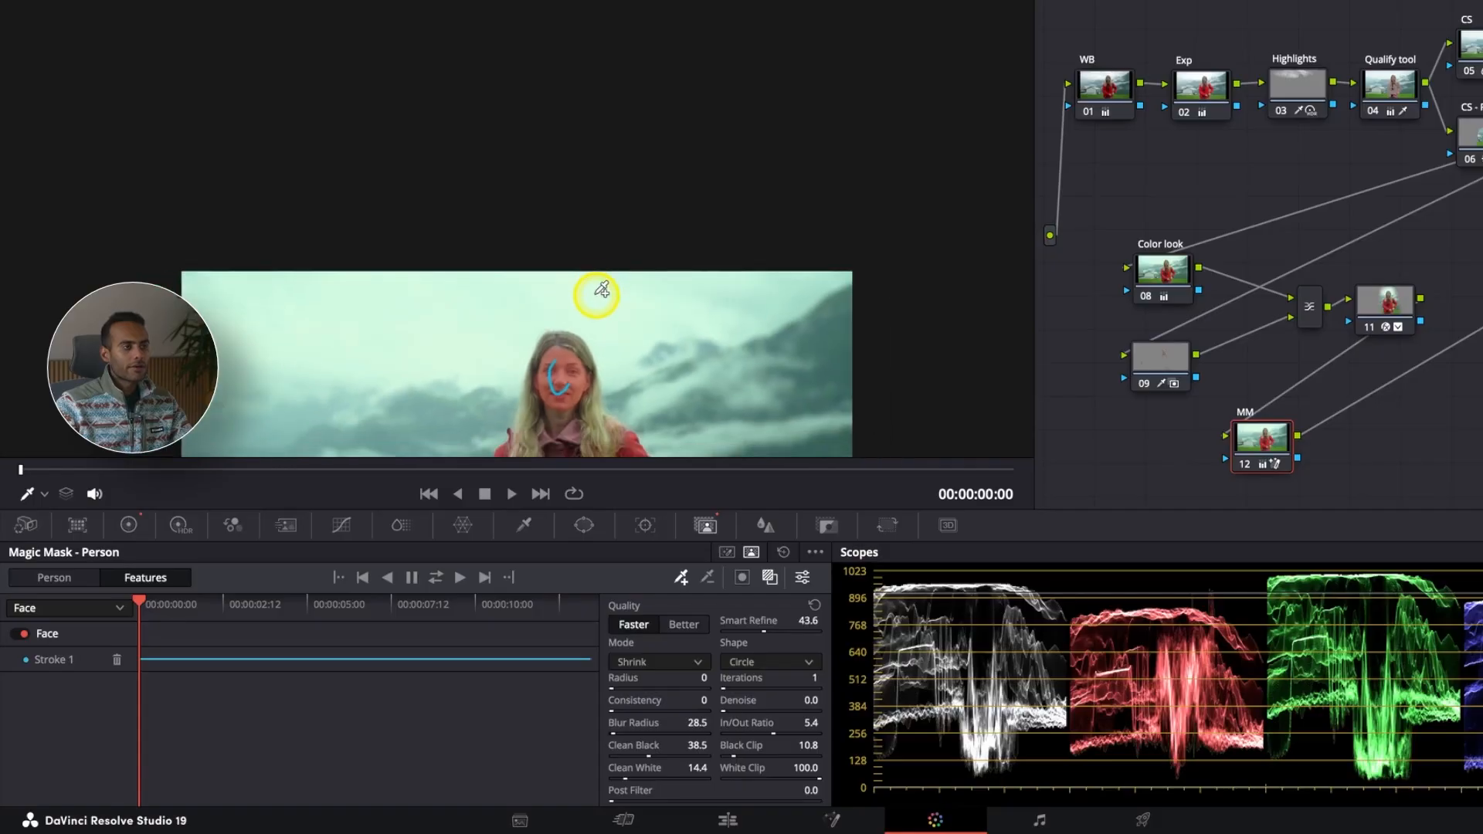
scroll(595, 381, up, 5)
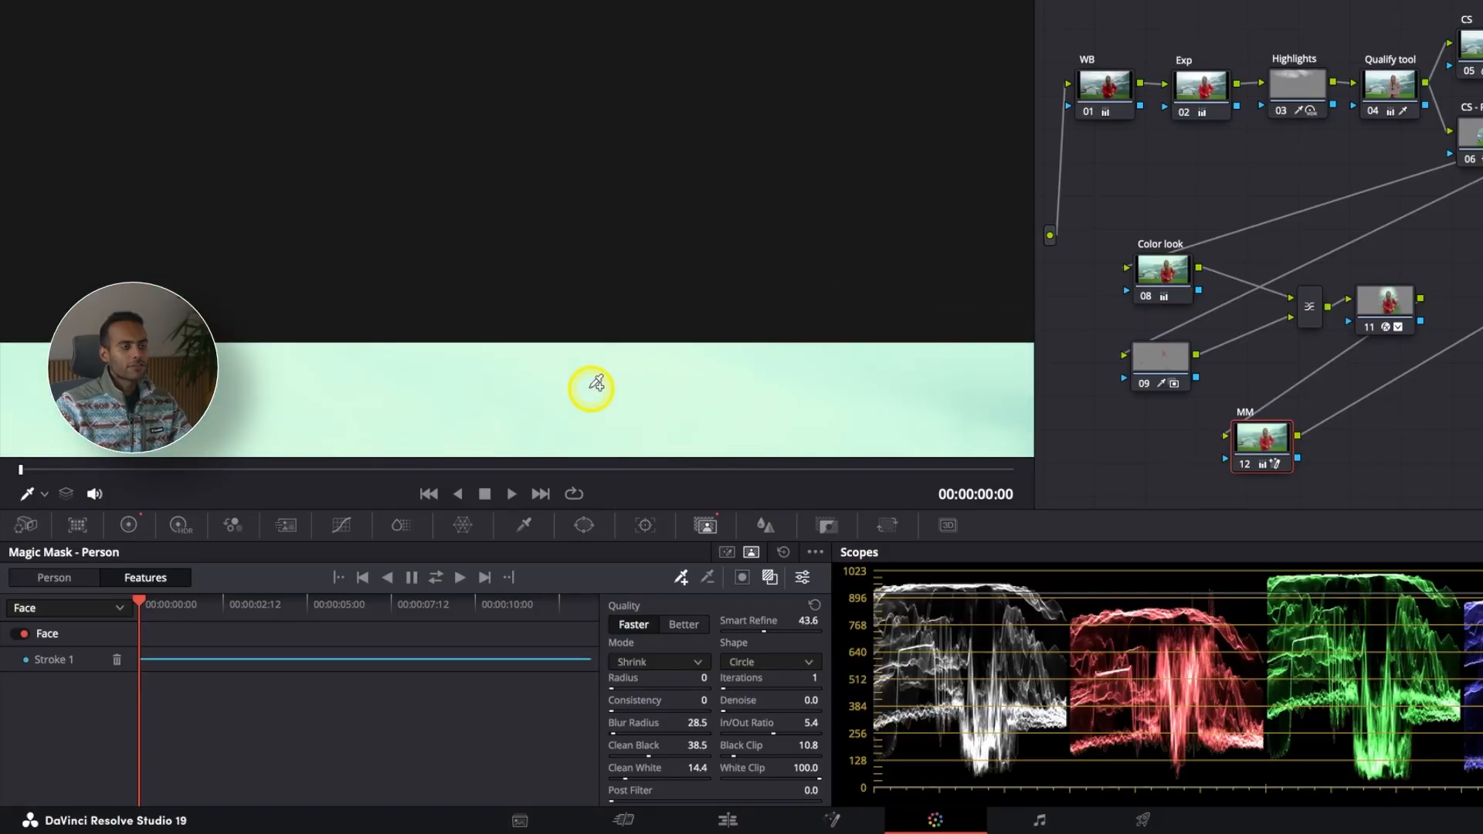
scroll(595, 384, down, 1)
scroll(592, 388, down, 5)
scroll(598, 249, up, 5)
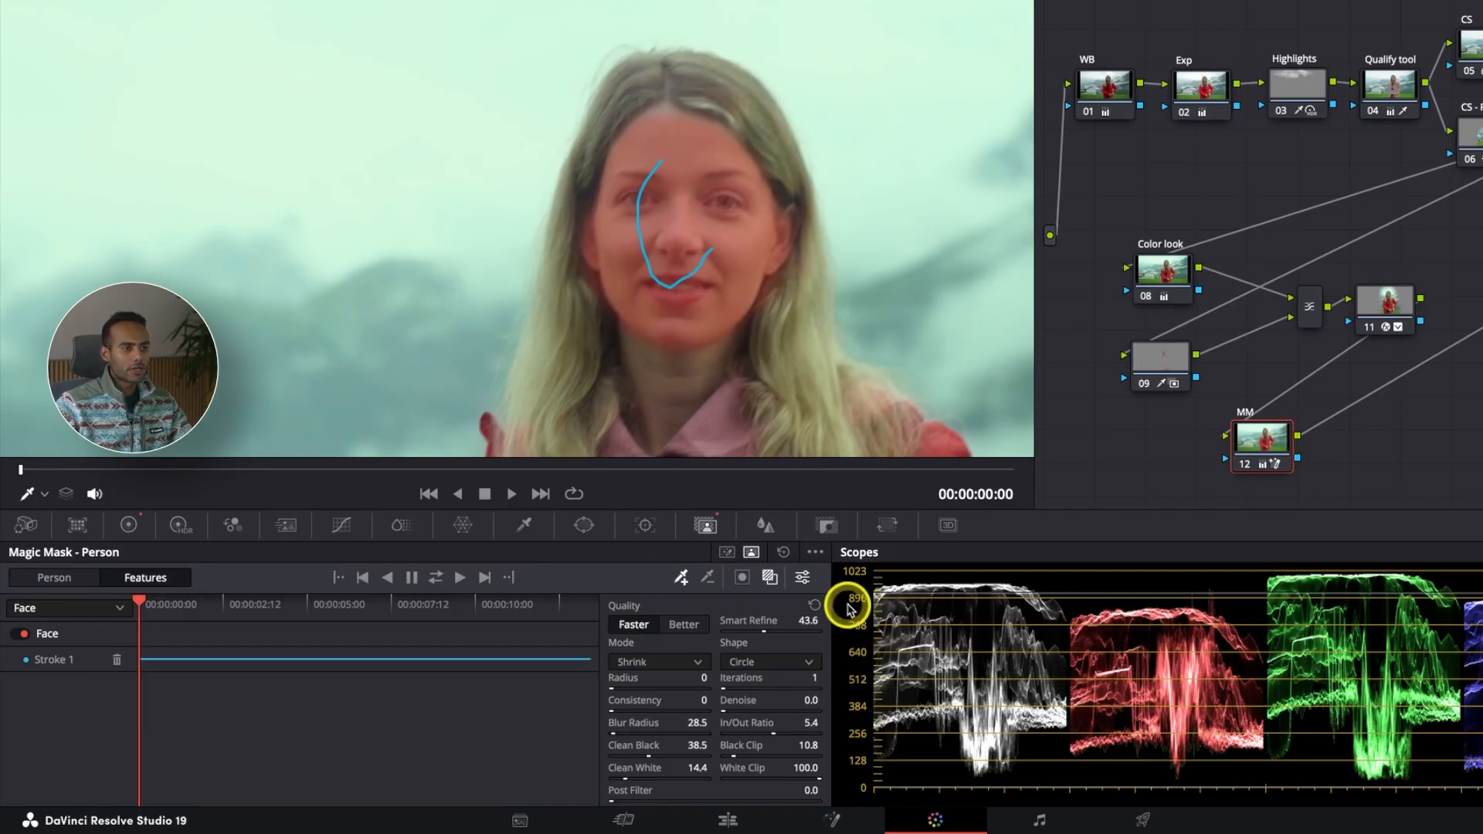
click(770, 578)
click(128, 526)
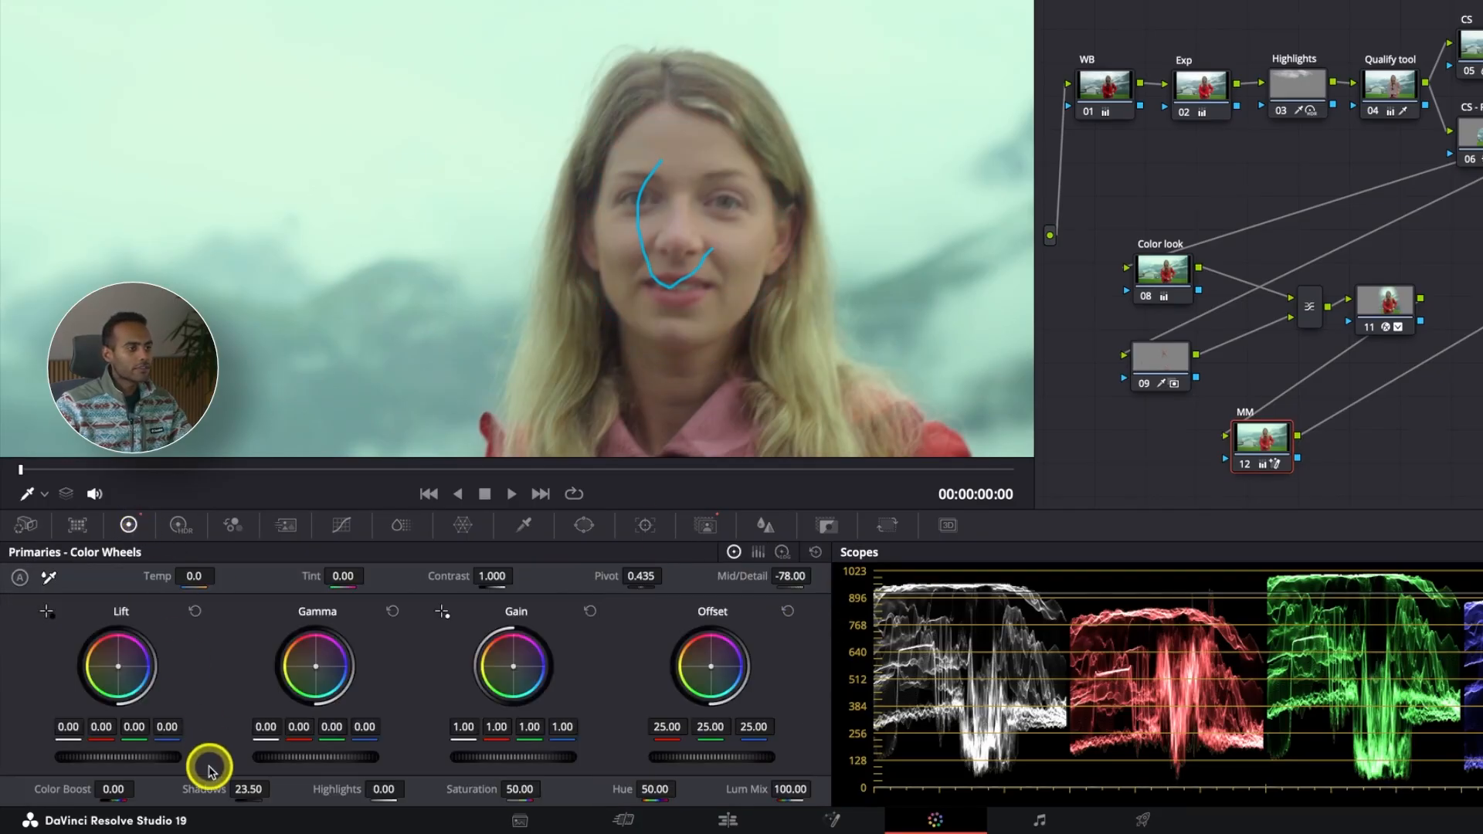
Step: Raise the MM node's Shadows to 58.50, fit the viewer, and review the graded face clip full screen
mouse_move(303, 784)
mouse_down()
mouse_move(358, 777)
mouse_move(311, 780)
mouse_up()
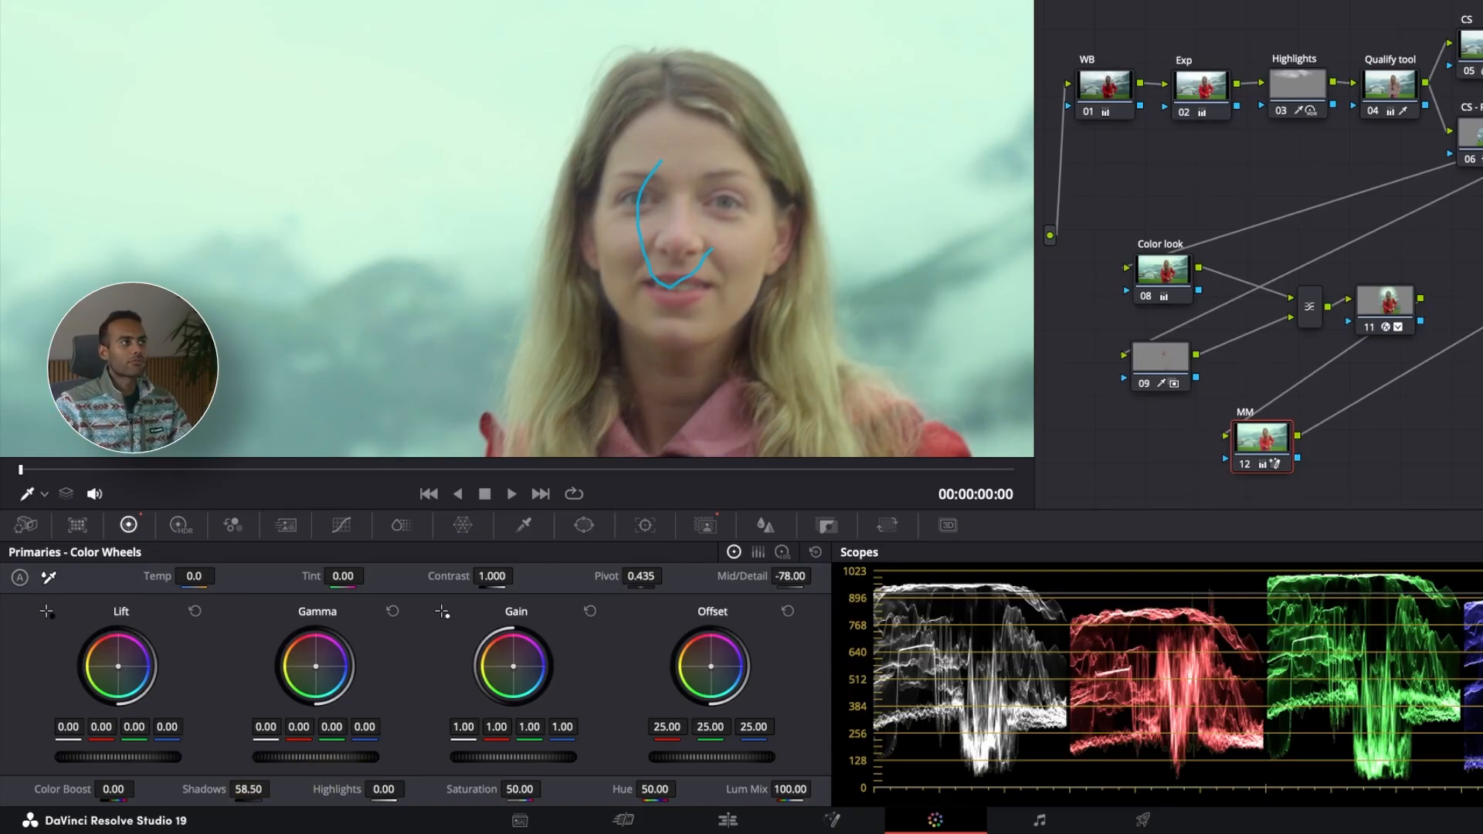
key(shift+z)
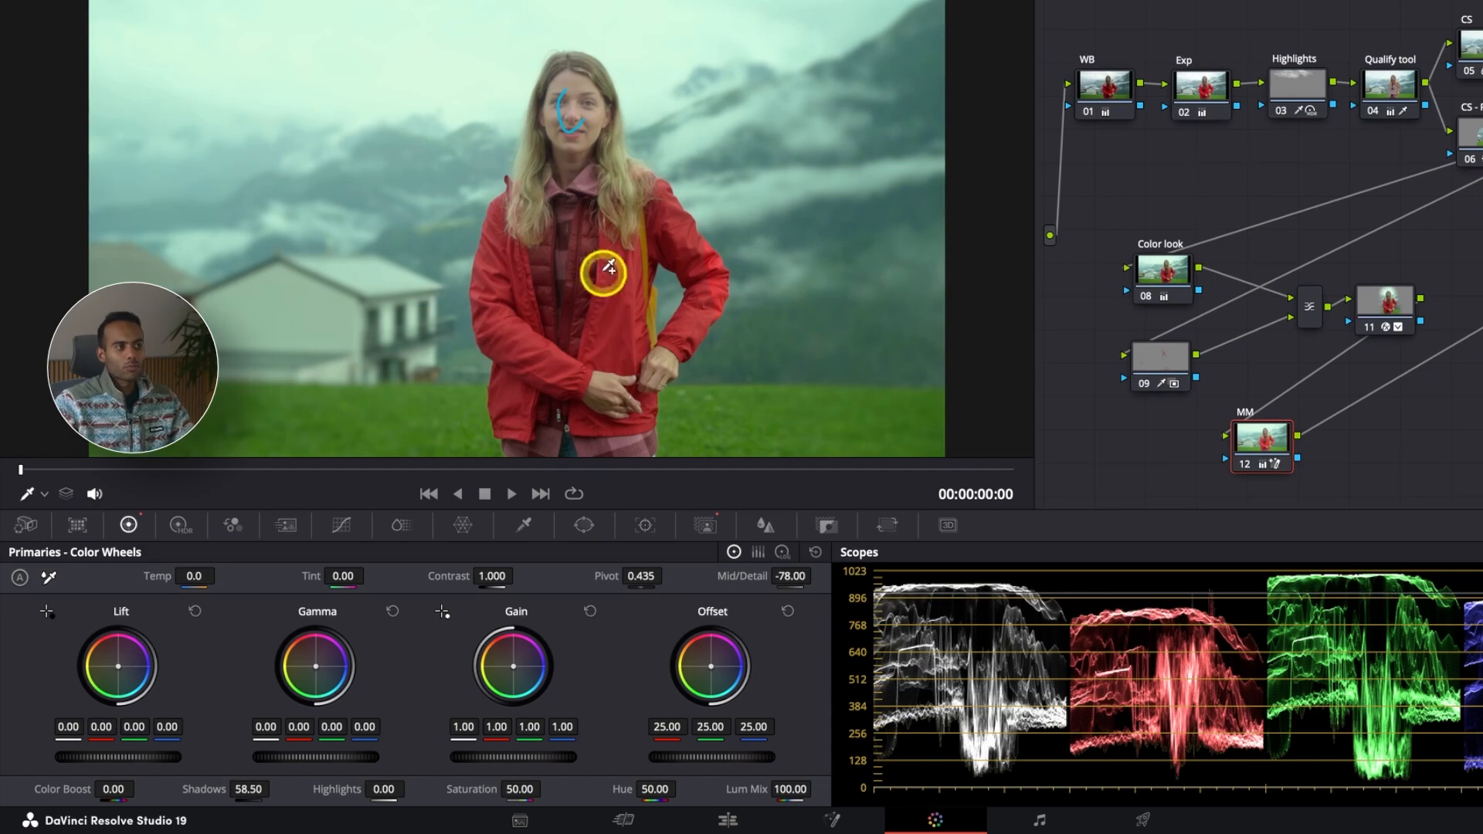
click(1170, 362)
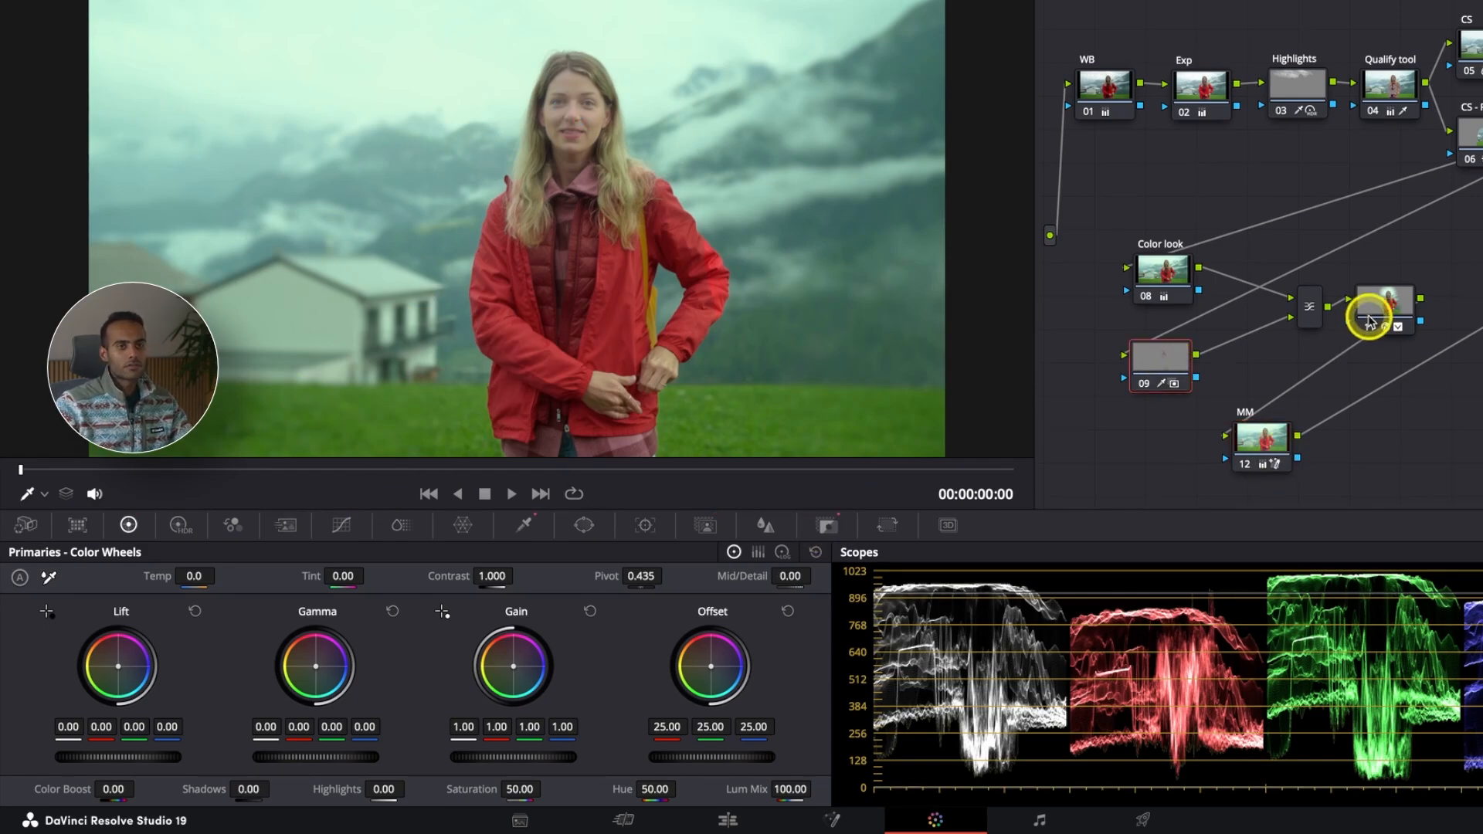
click(1266, 438)
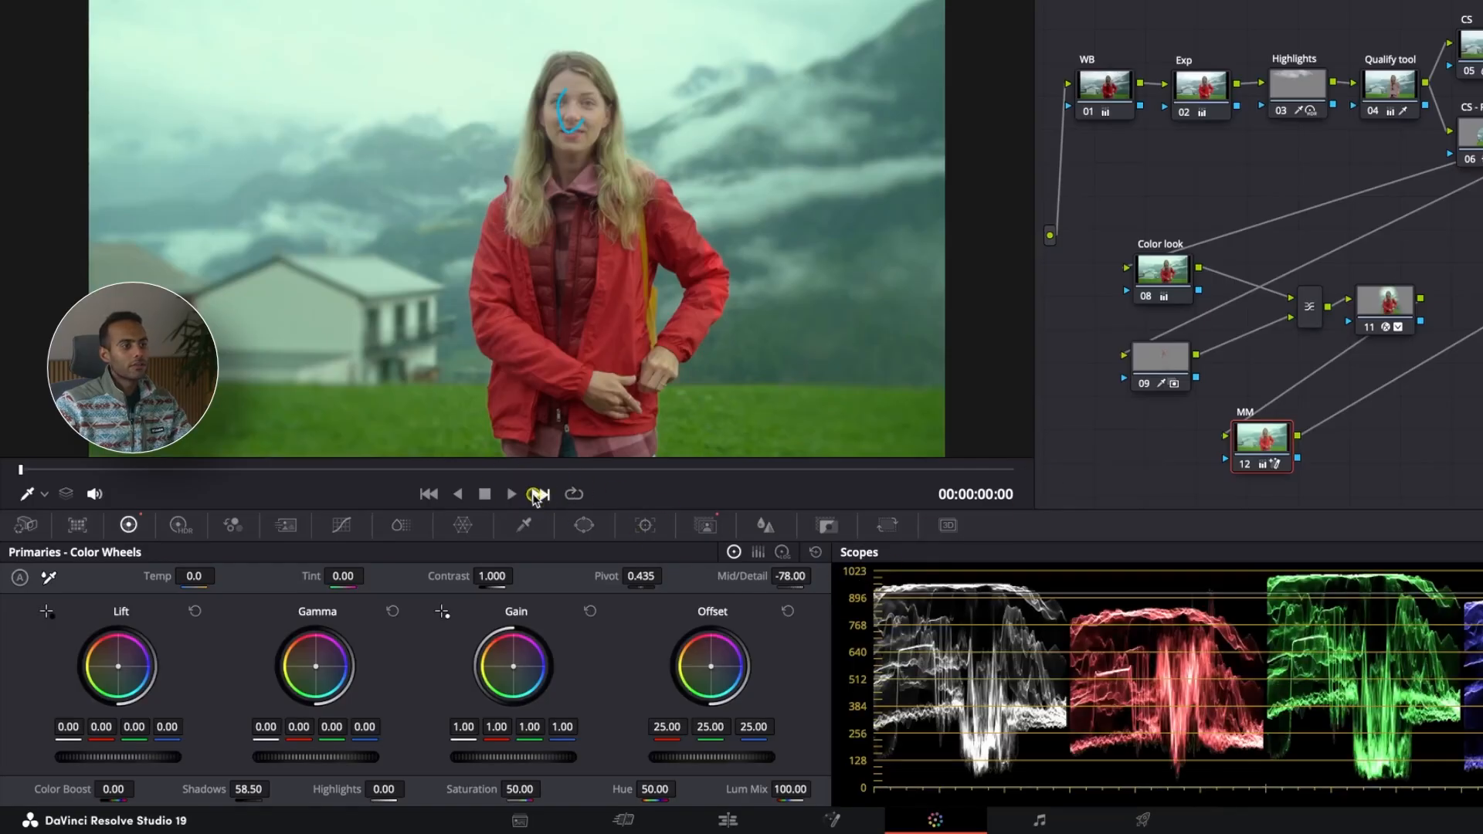
Step: Skip ahead to the cyclist clip and draw a Magic Mask Person stroke down the woman on node 11
click(537, 494)
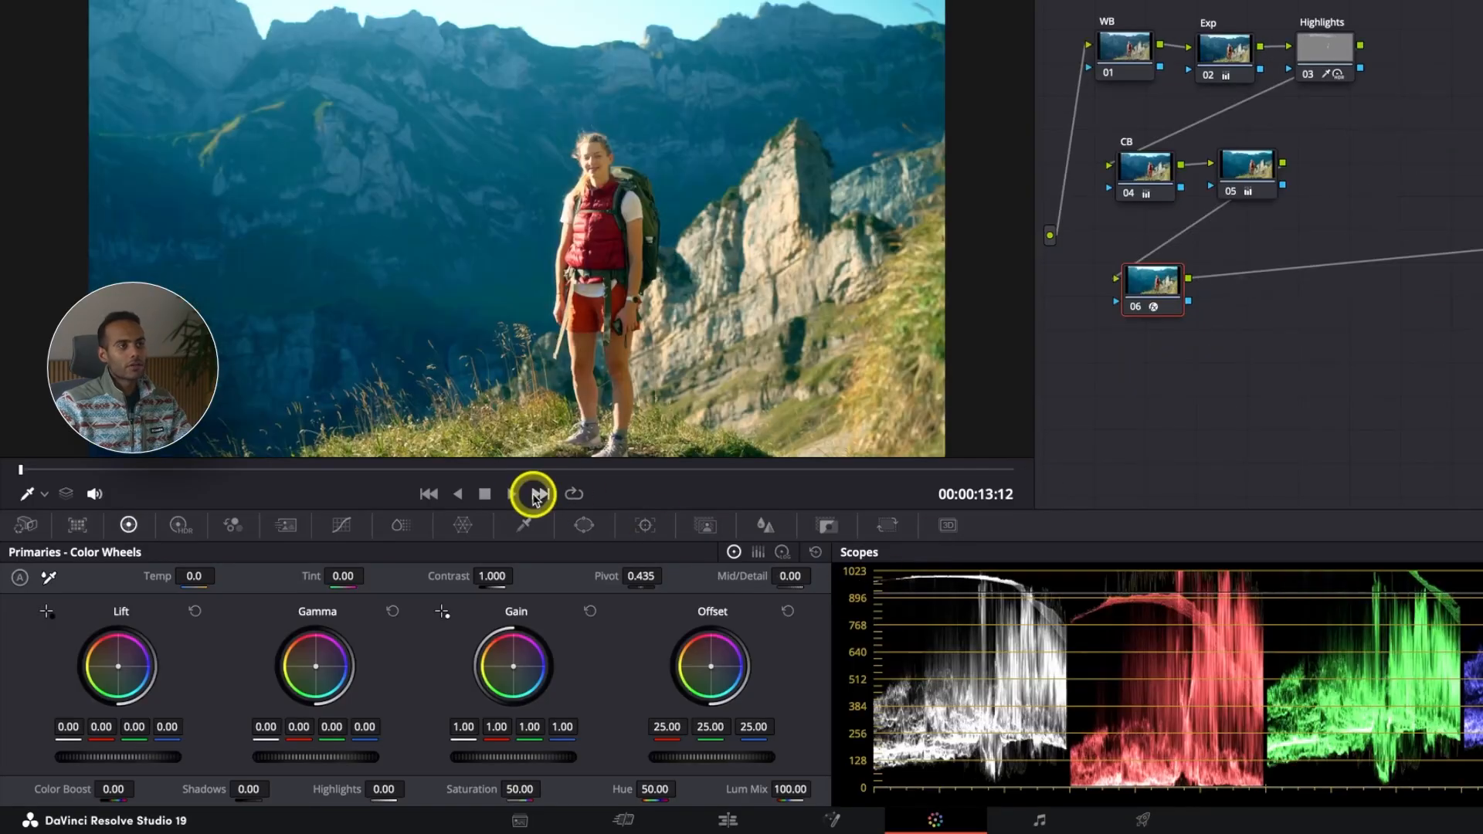
click(533, 494)
click(532, 494)
click(532, 494)
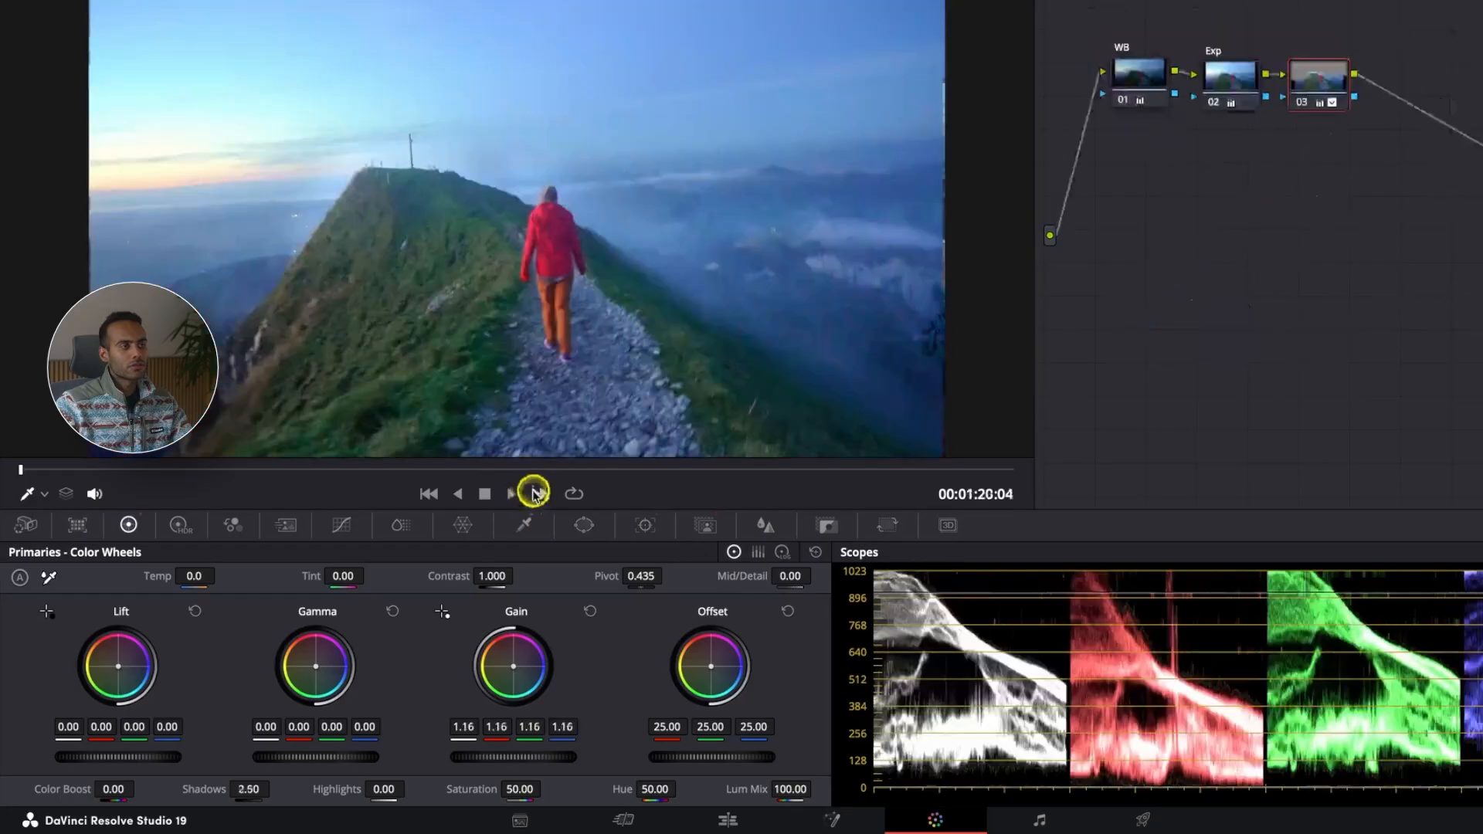
click(533, 494)
click(534, 494)
click(535, 495)
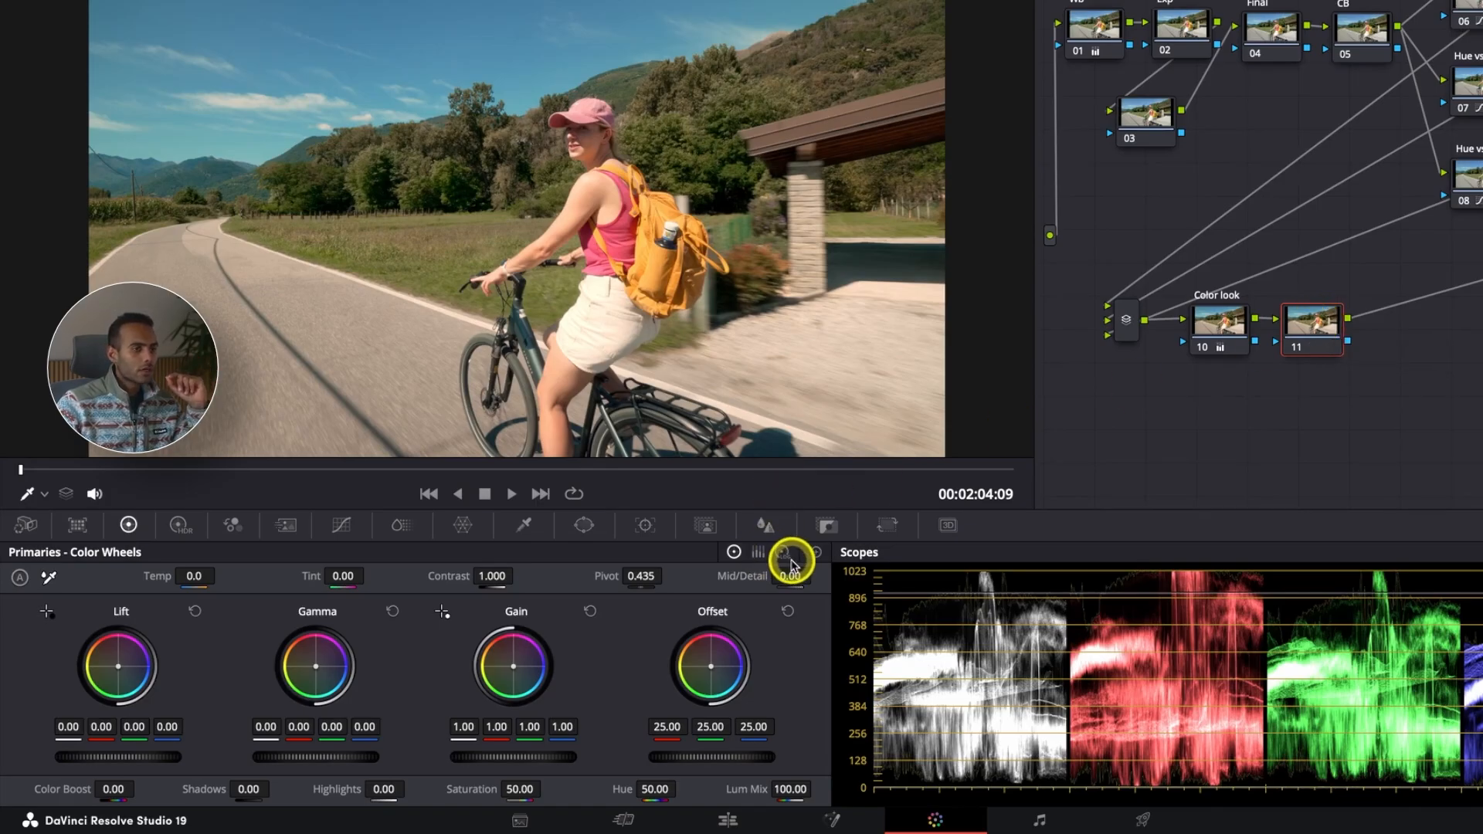
click(825, 530)
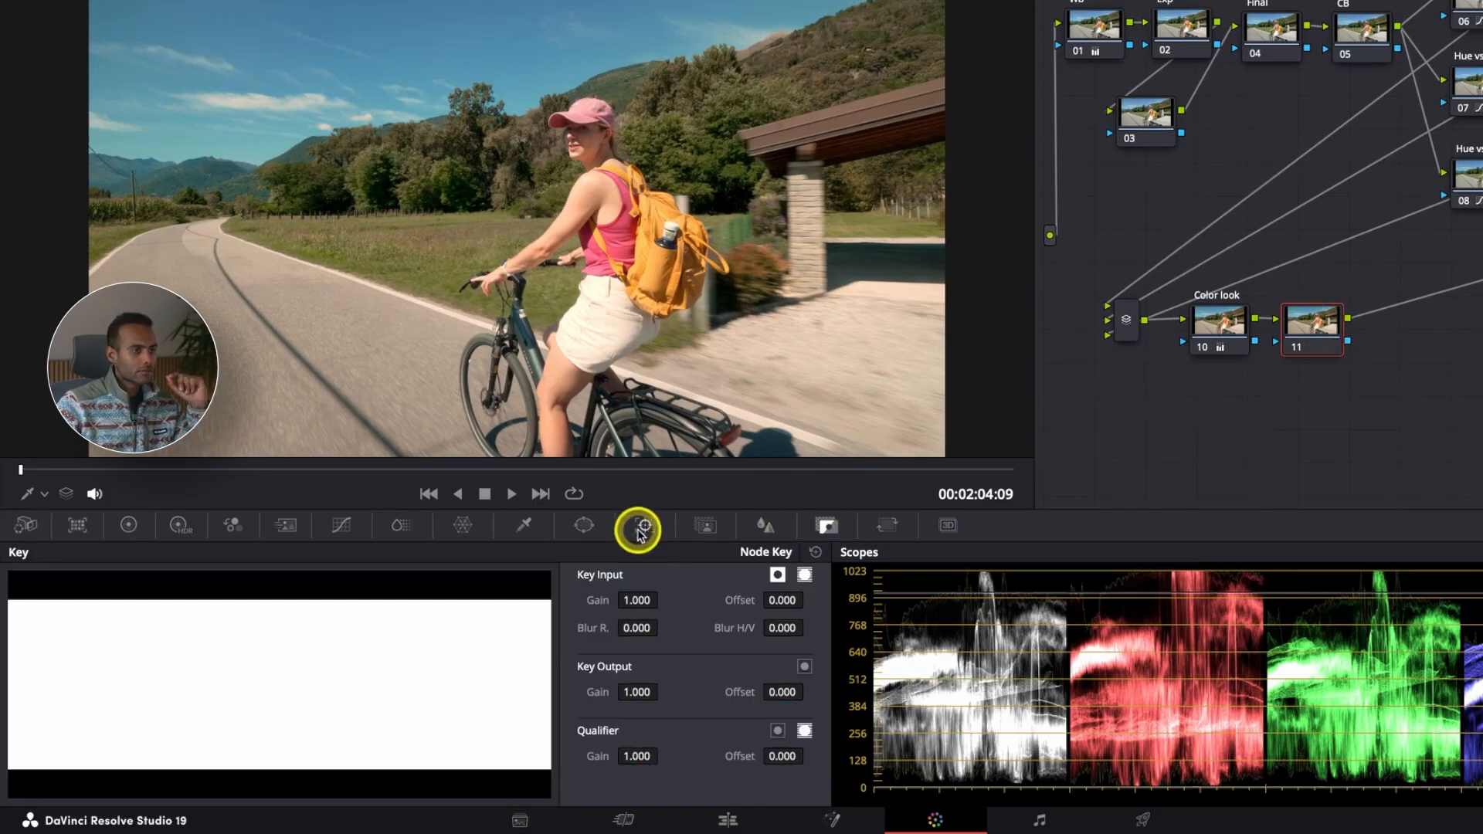
click(705, 525)
click(751, 552)
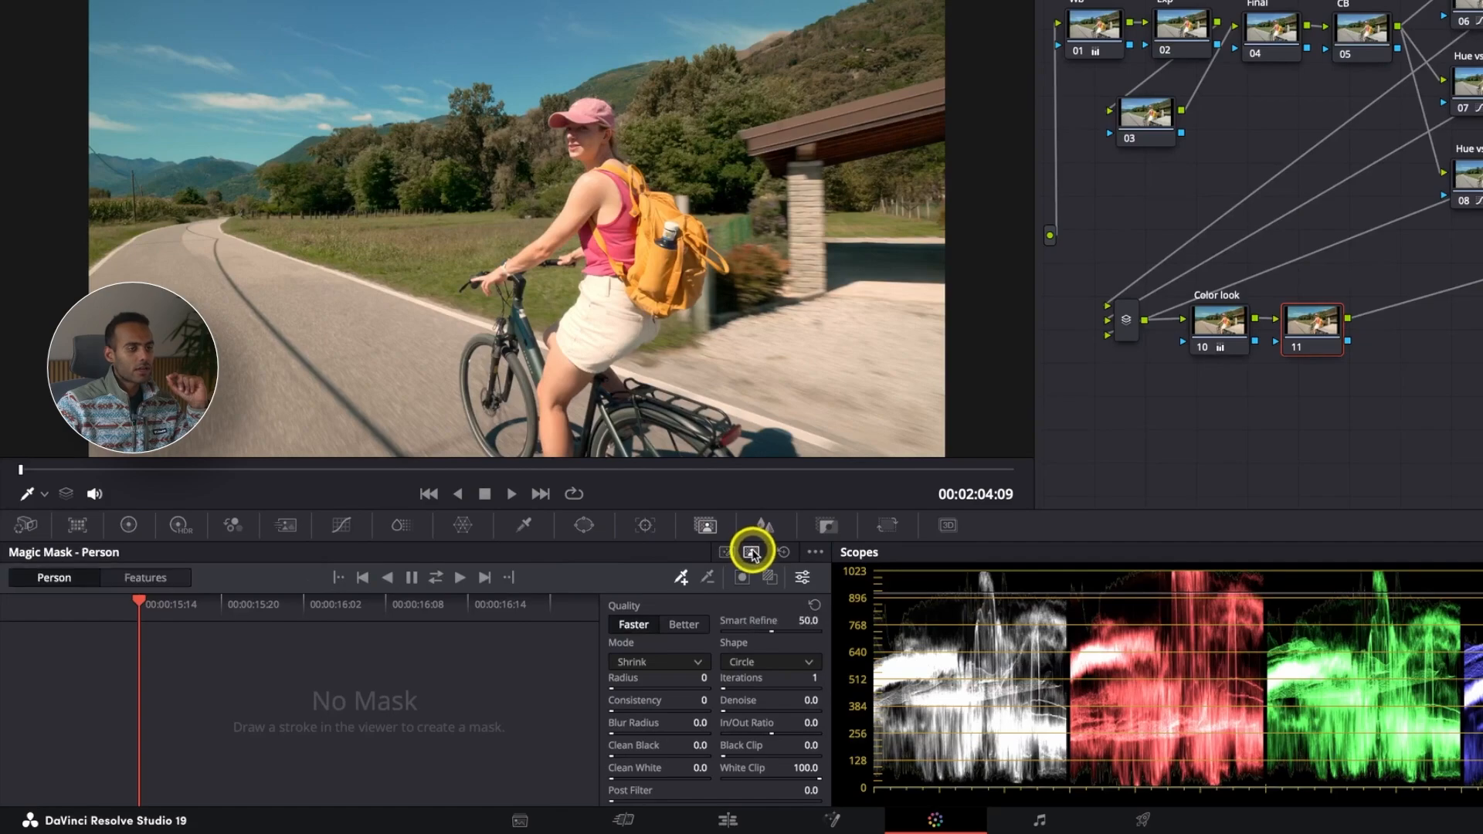
click(158, 578)
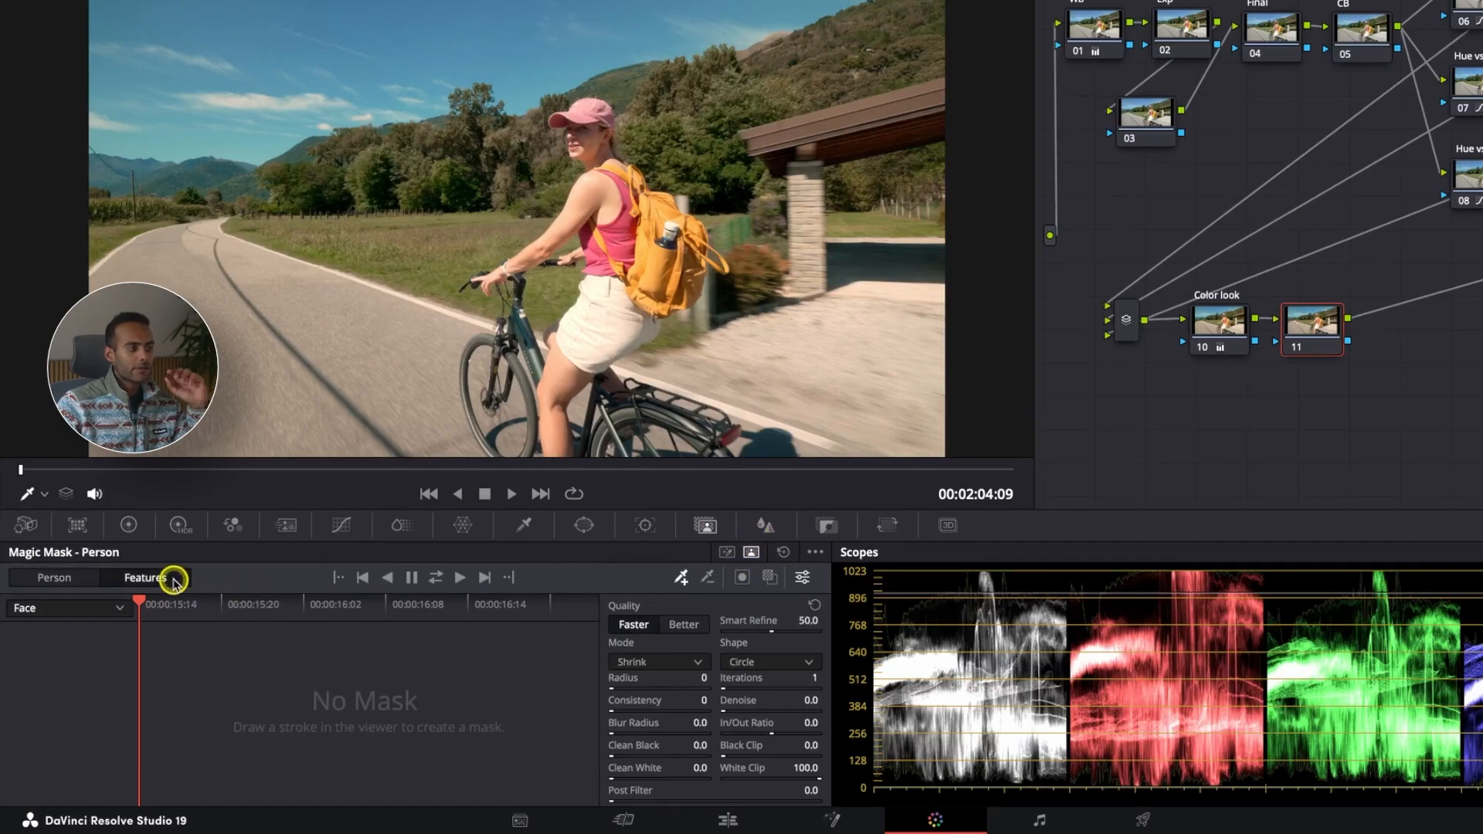
click(83, 584)
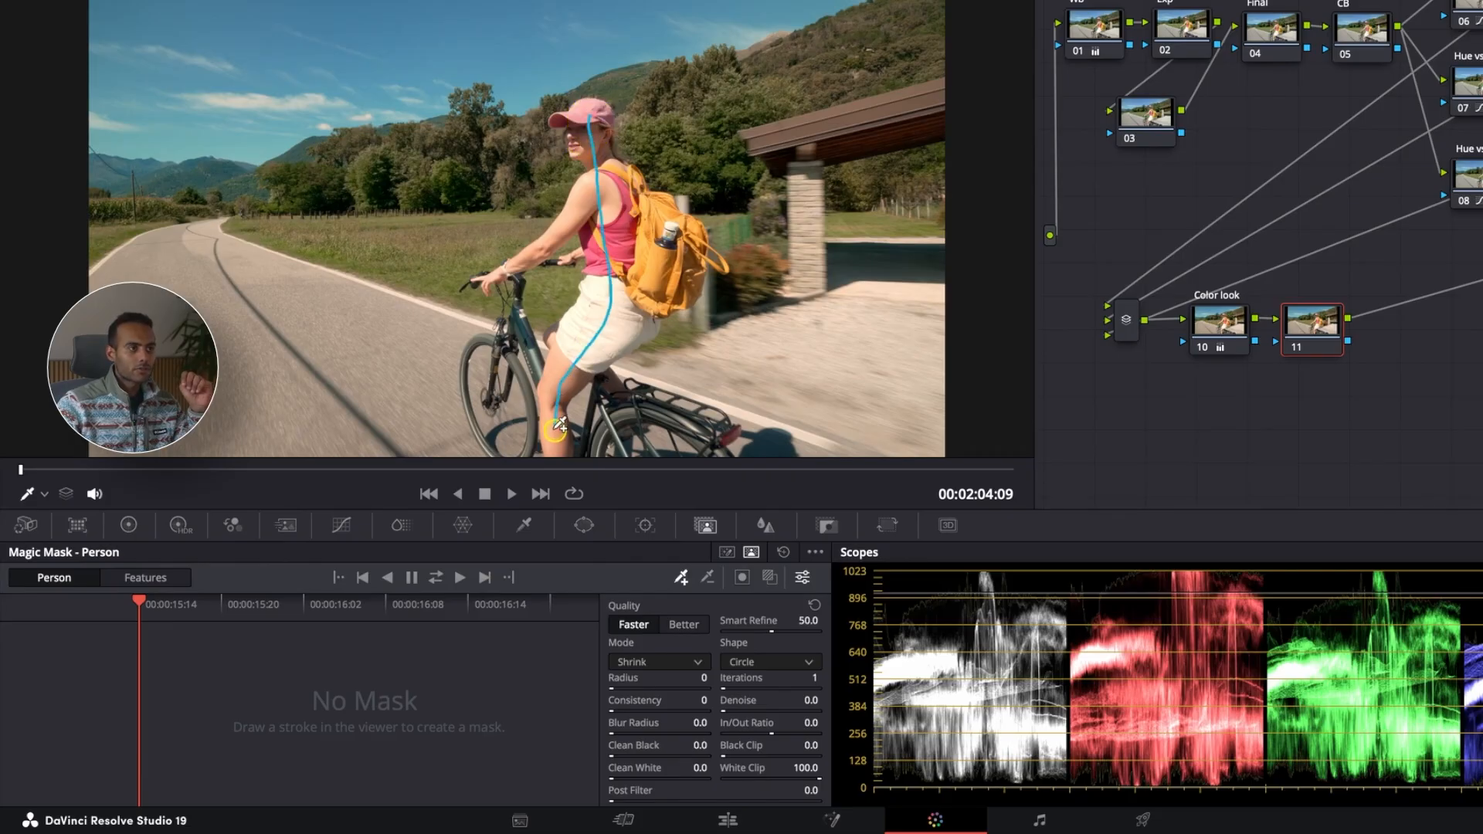
drag(558, 443, 559, 445)
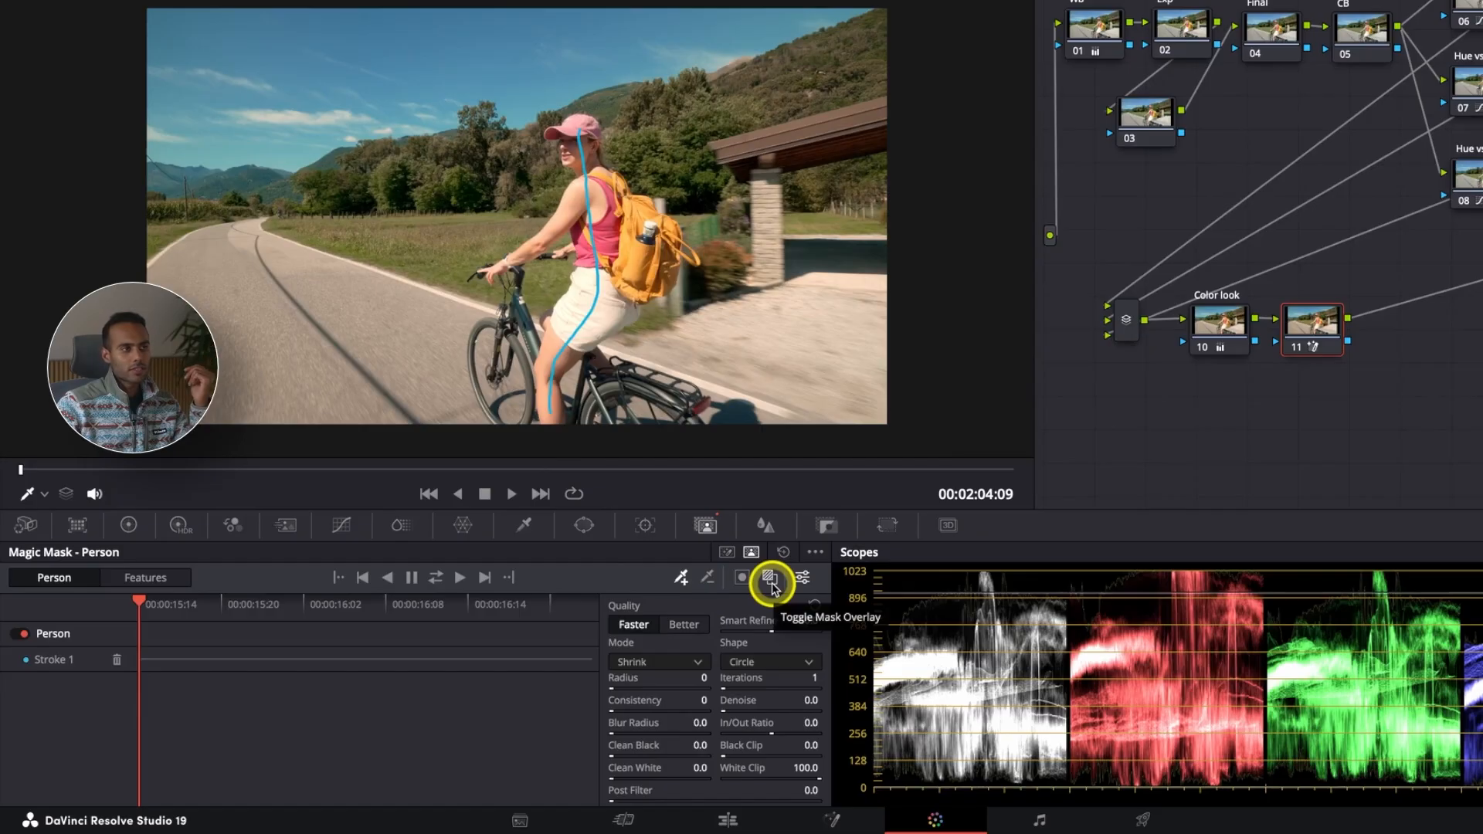
Step: Show the mask overlay and draw subtract strokes over the bike's rear wheel area and the backpack
click(770, 581)
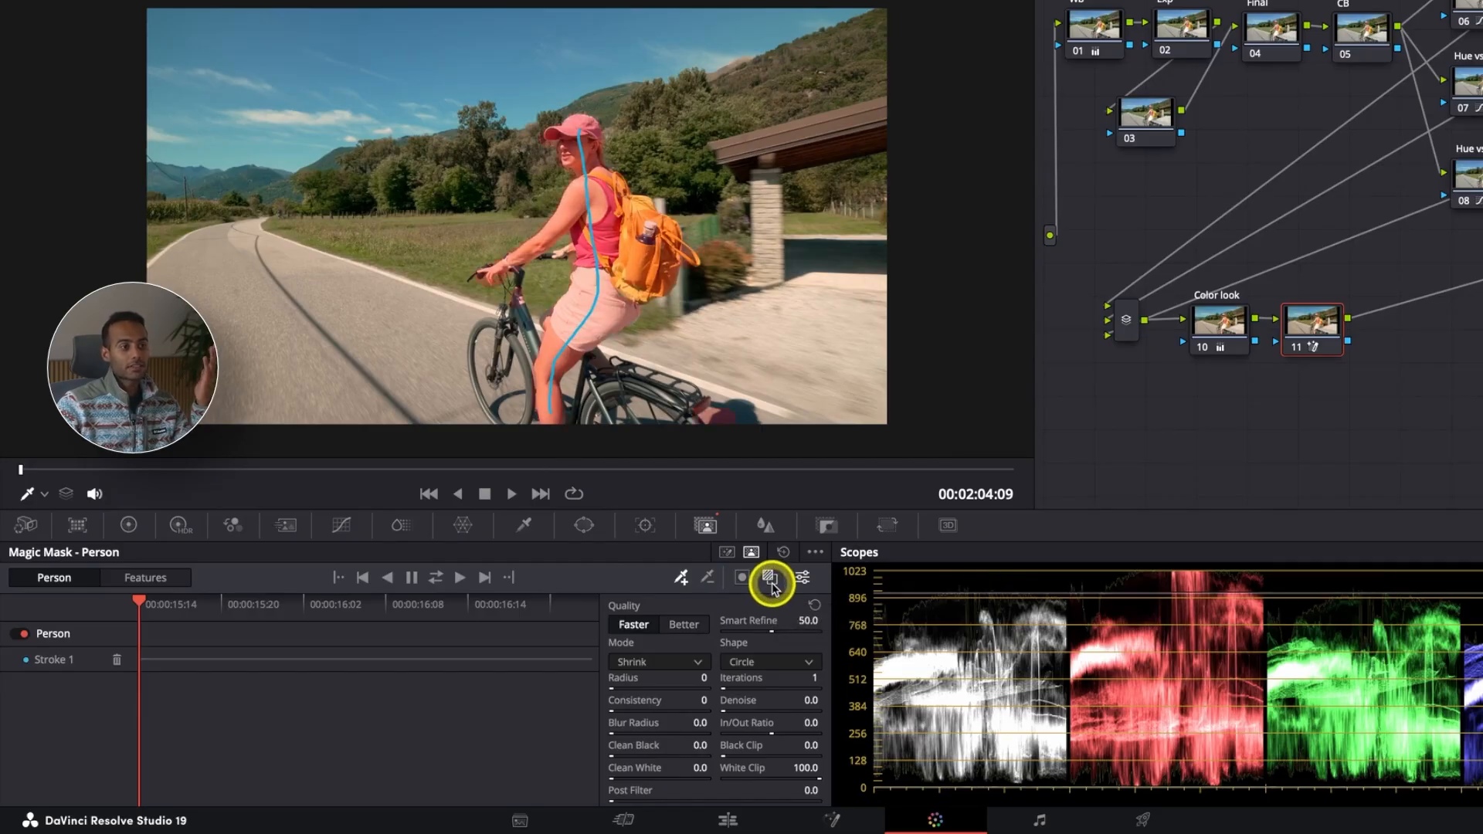
click(706, 577)
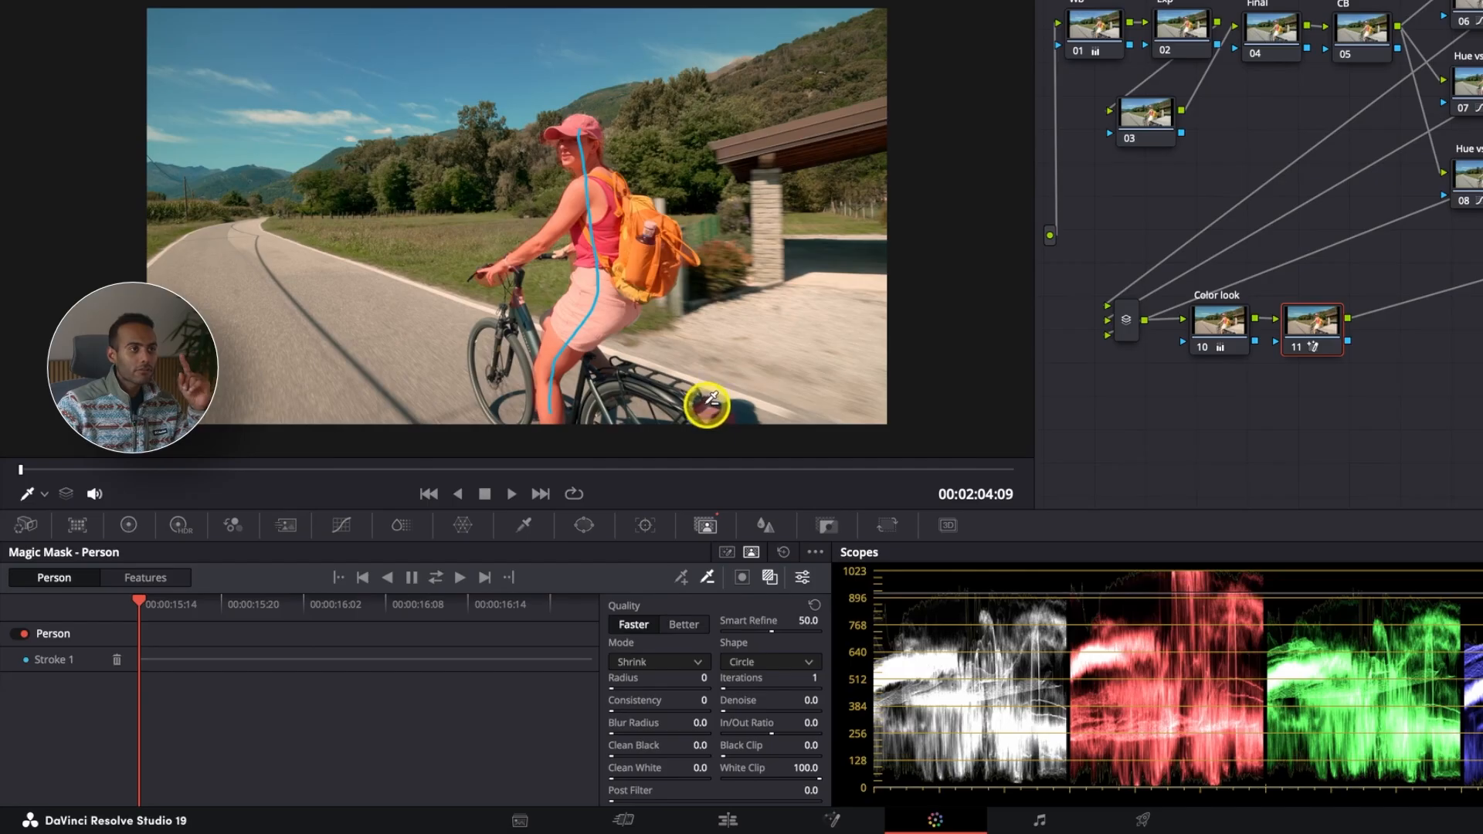
drag(706, 411, 712, 418)
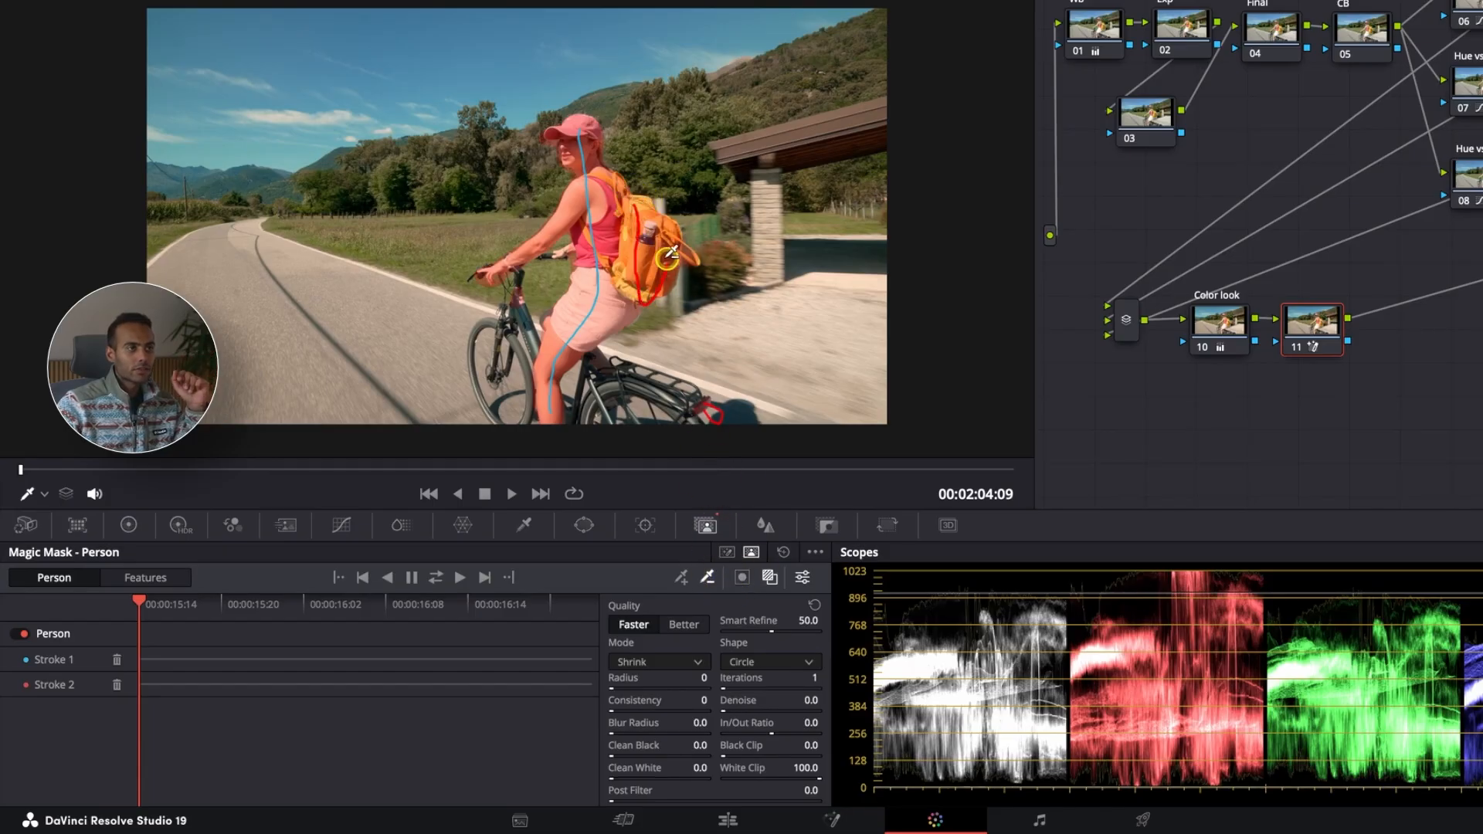
drag(677, 263, 672, 253)
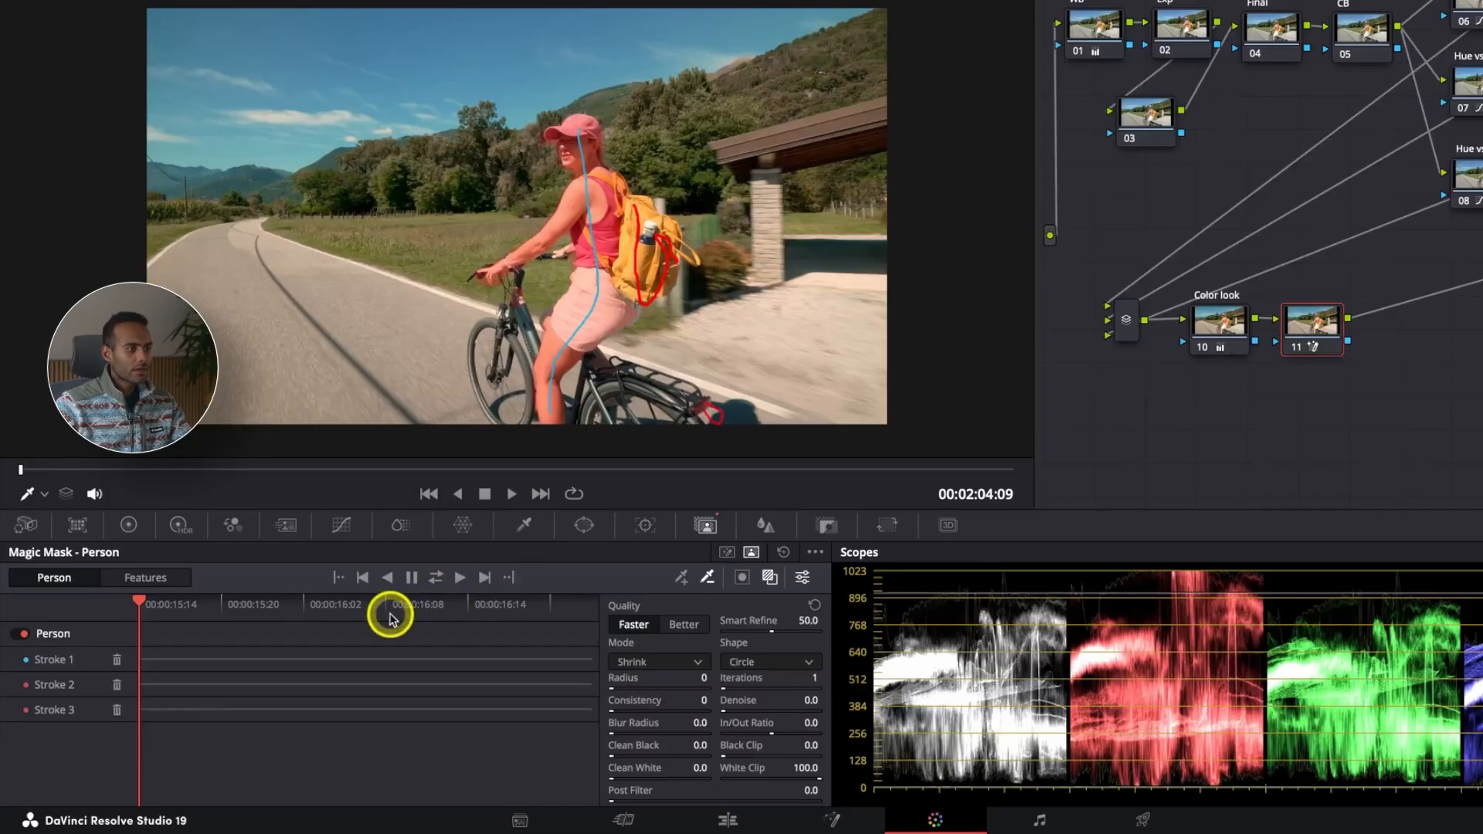
Step: Track the mask strokes forward through the clip and return the playhead to the start
click(61, 662)
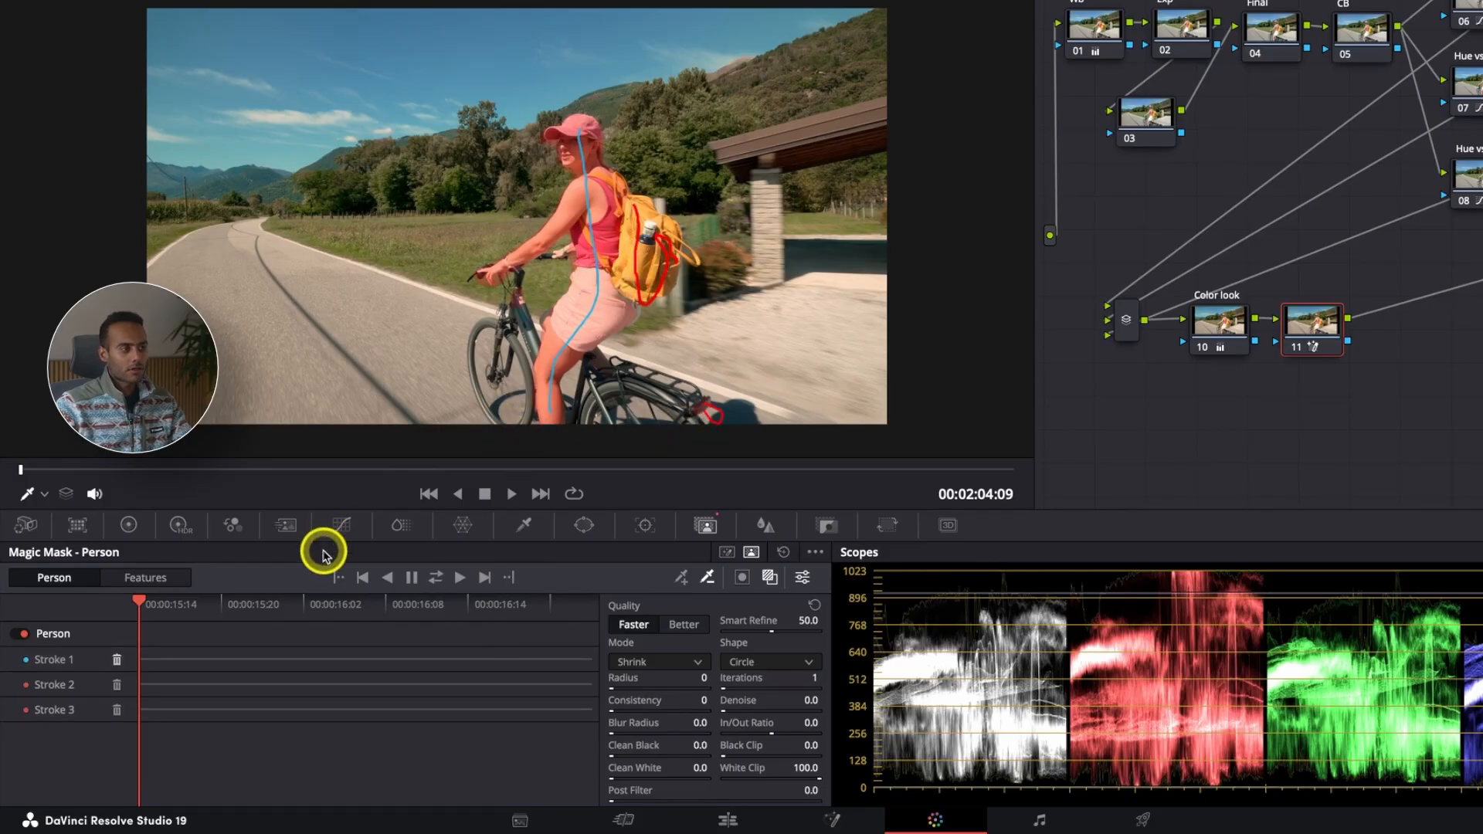
click(459, 581)
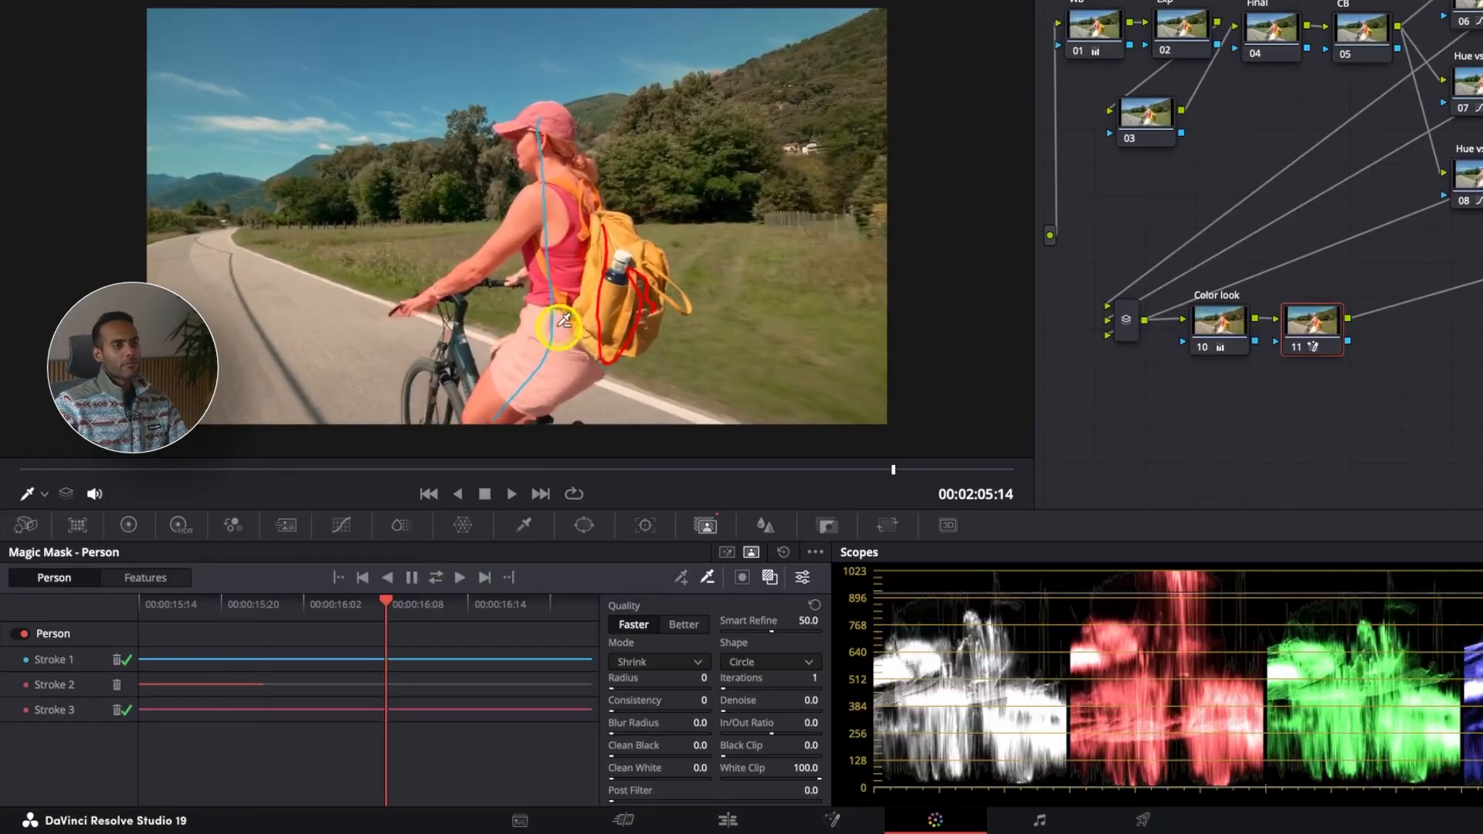
drag(584, 606, 137, 605)
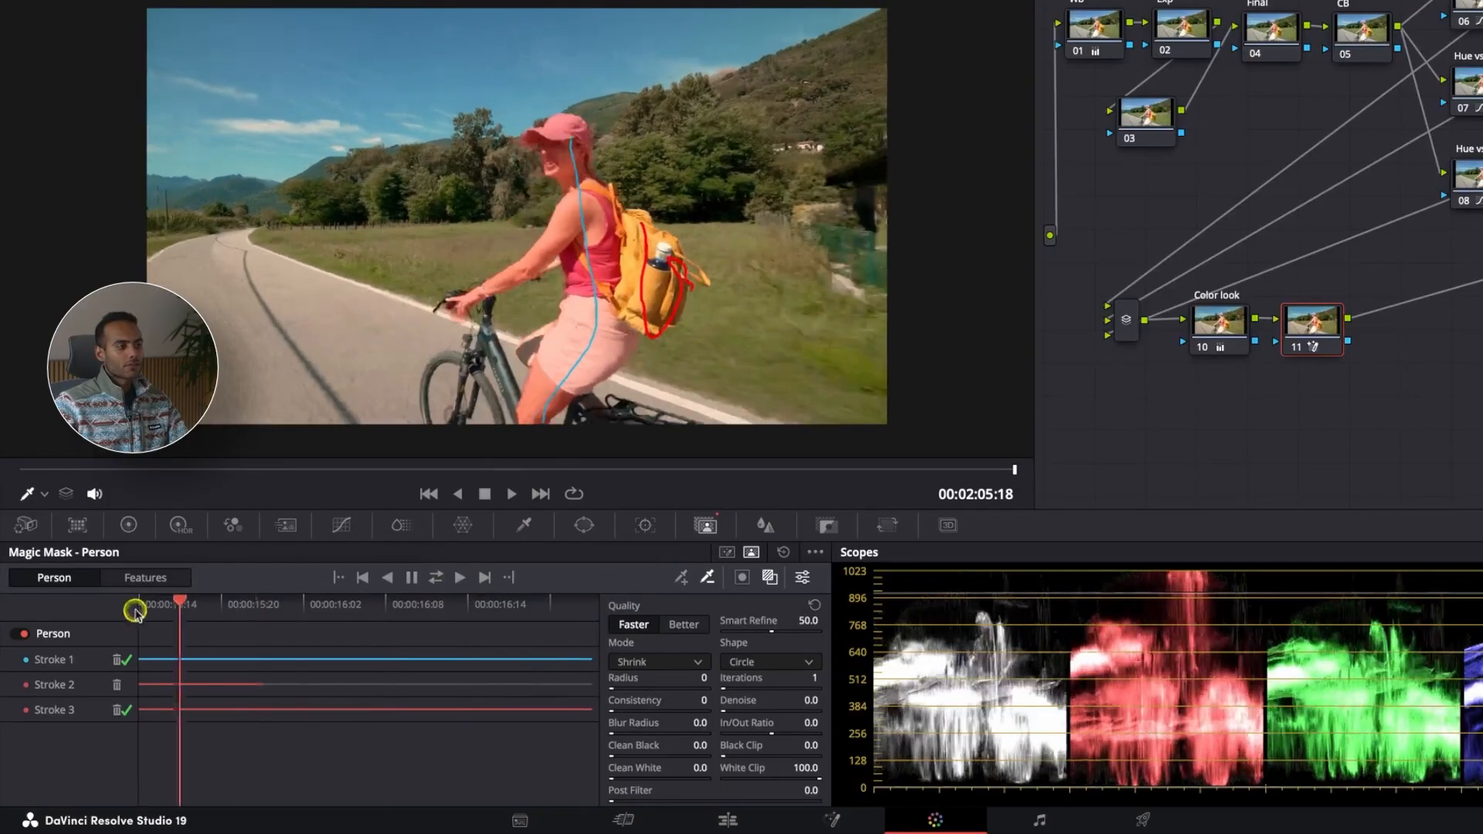
Step: Raise the masked node's Gain to 1.88 in the primary color wheels and play back the clip
click(129, 525)
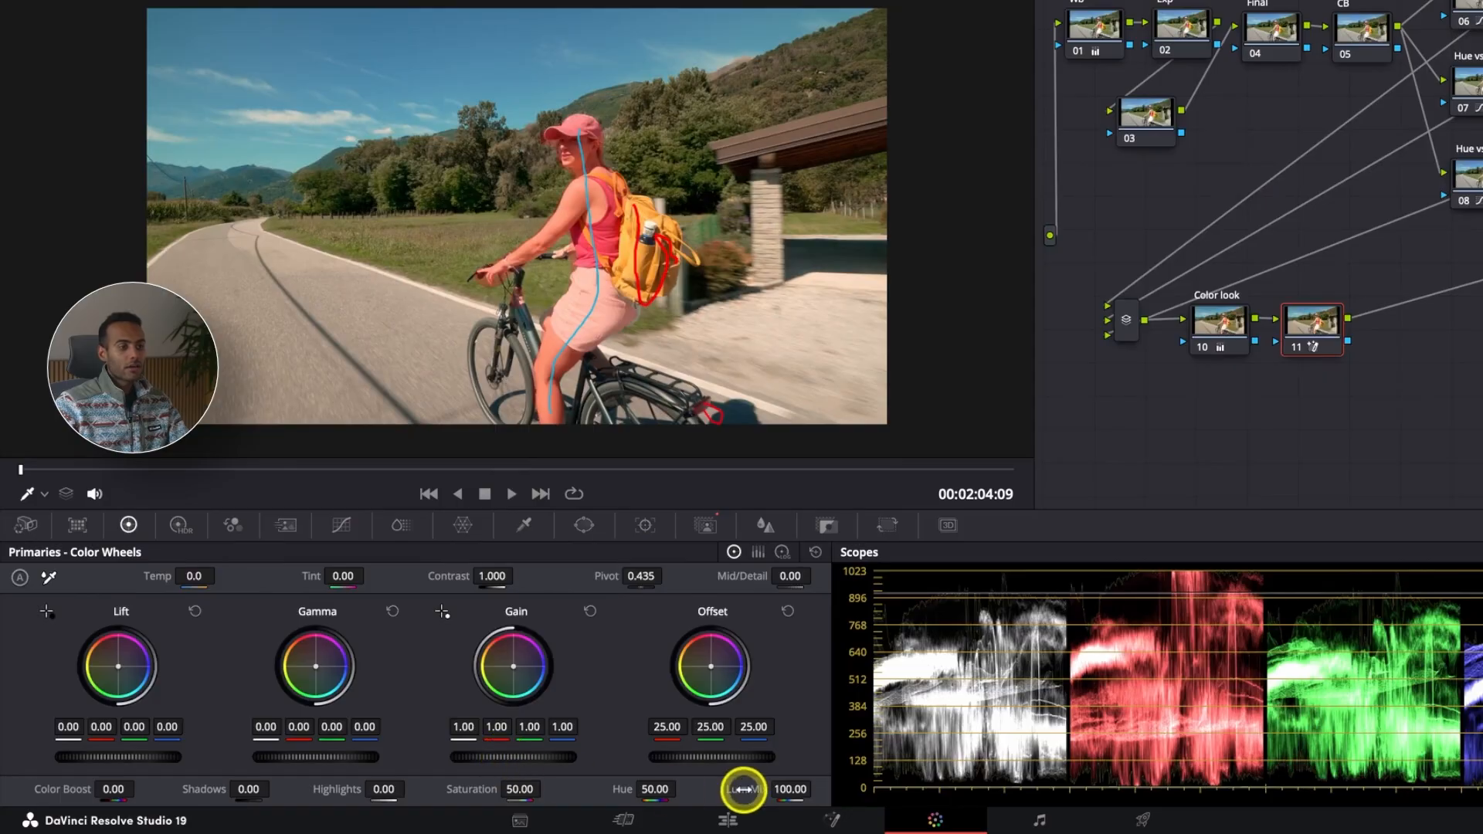
drag(540, 757, 1167, 717)
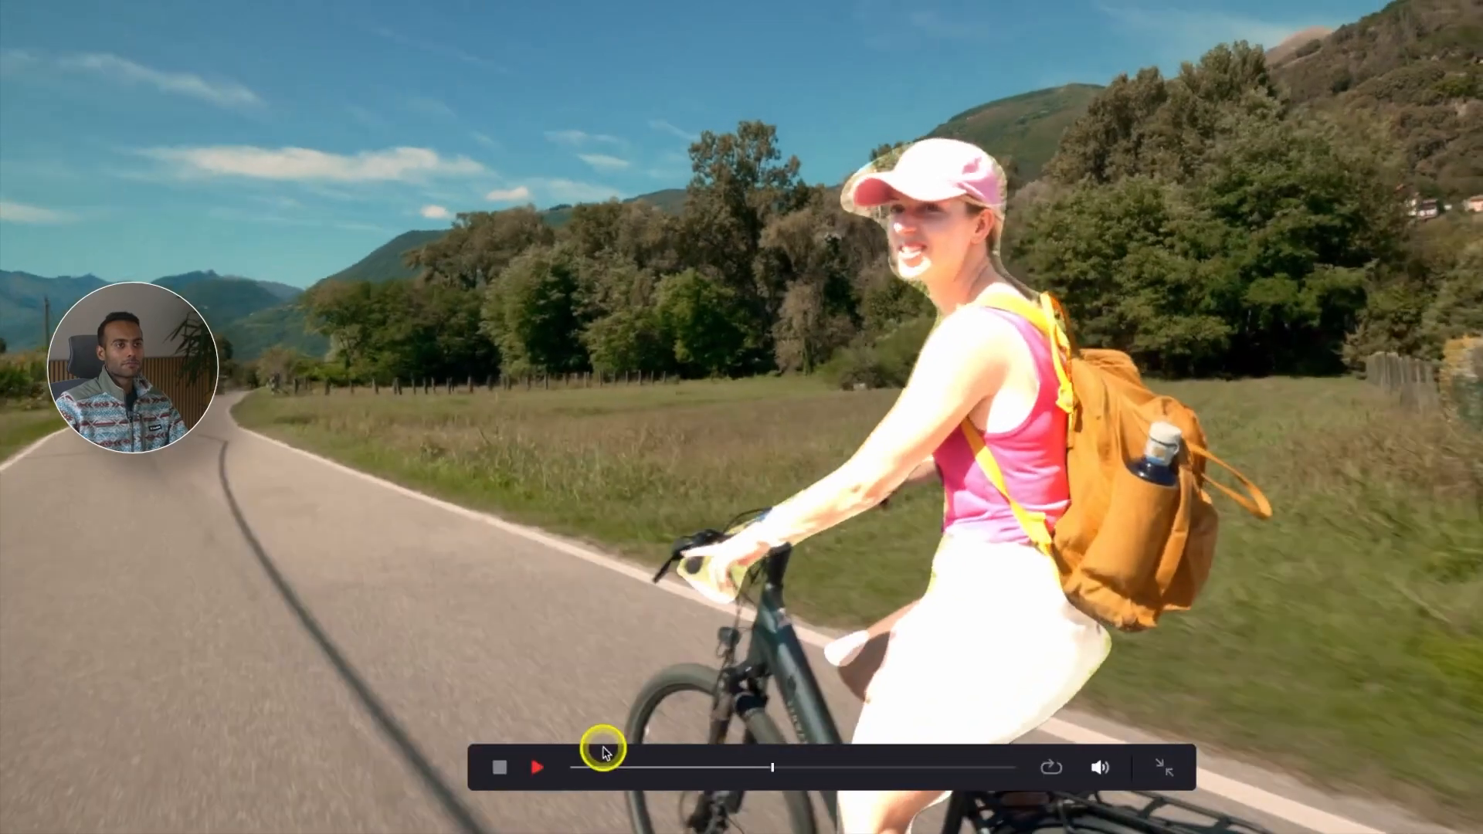
key(space)
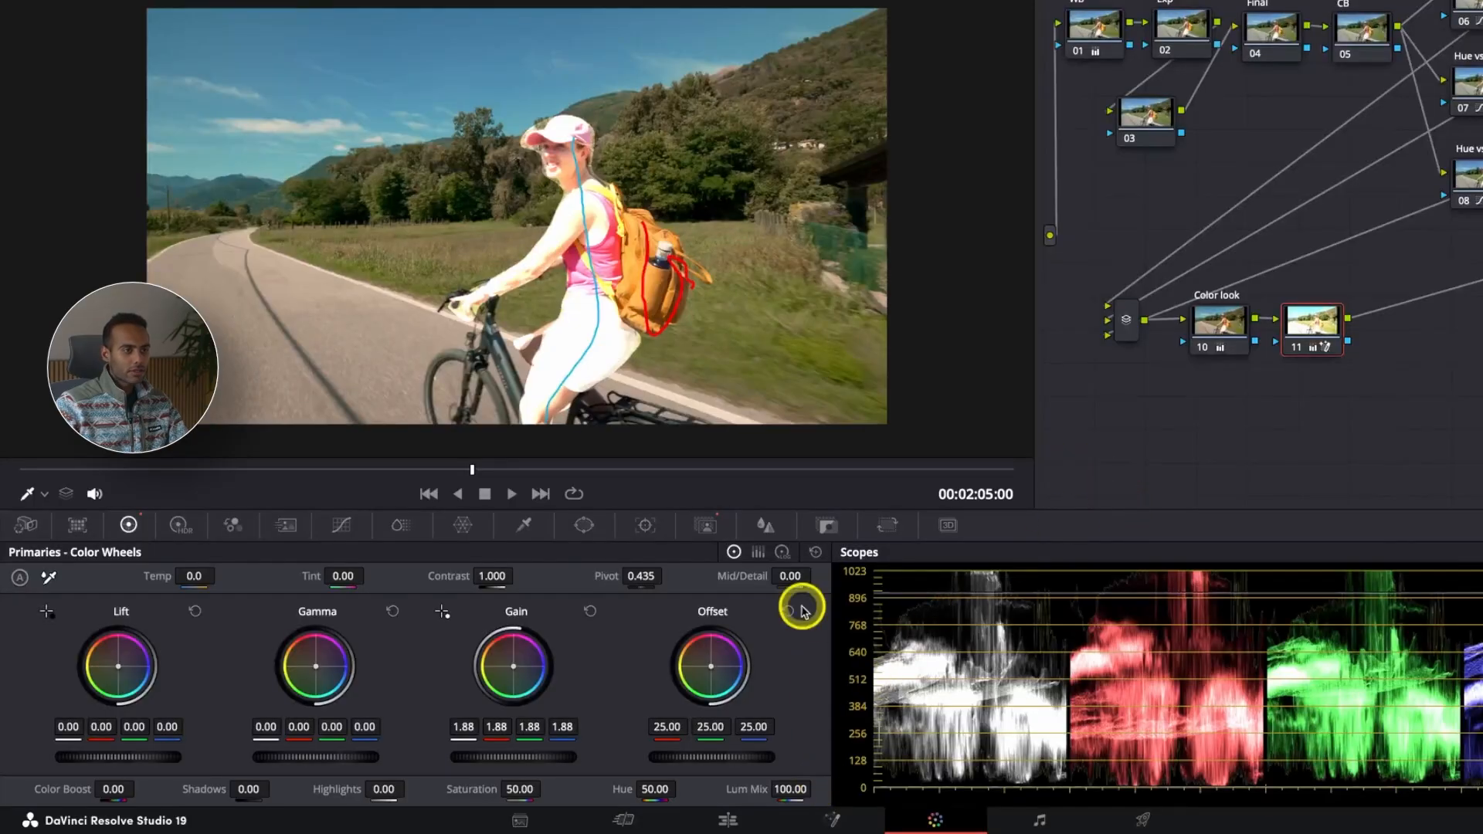
Step: Refine the cyclist mask: Blur Radius 109.2, Clean Black 27.4, In/Out Ratio 56.0, Black Clip 40.5
click(705, 526)
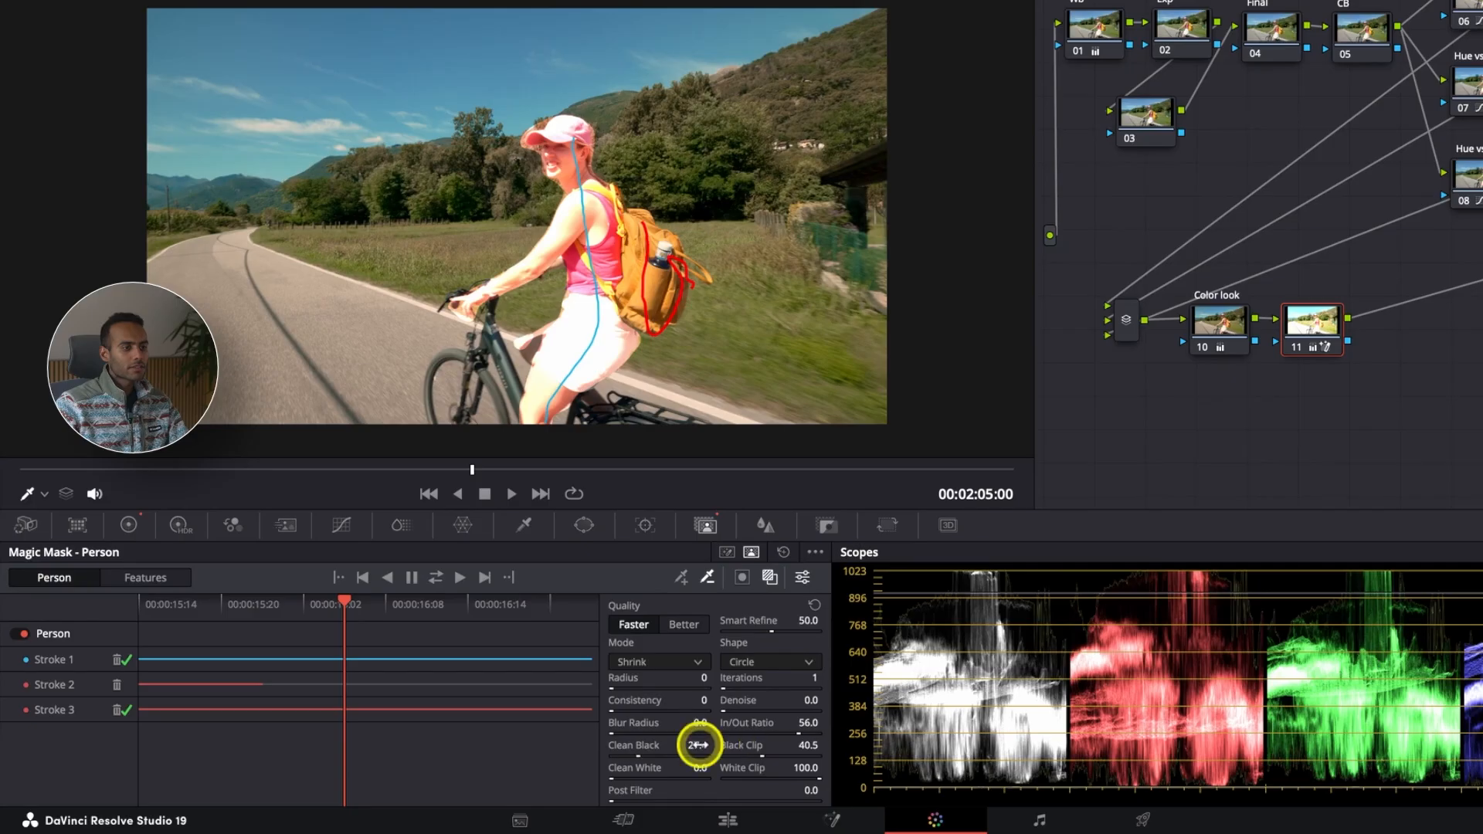
drag(837, 724, 988, 724)
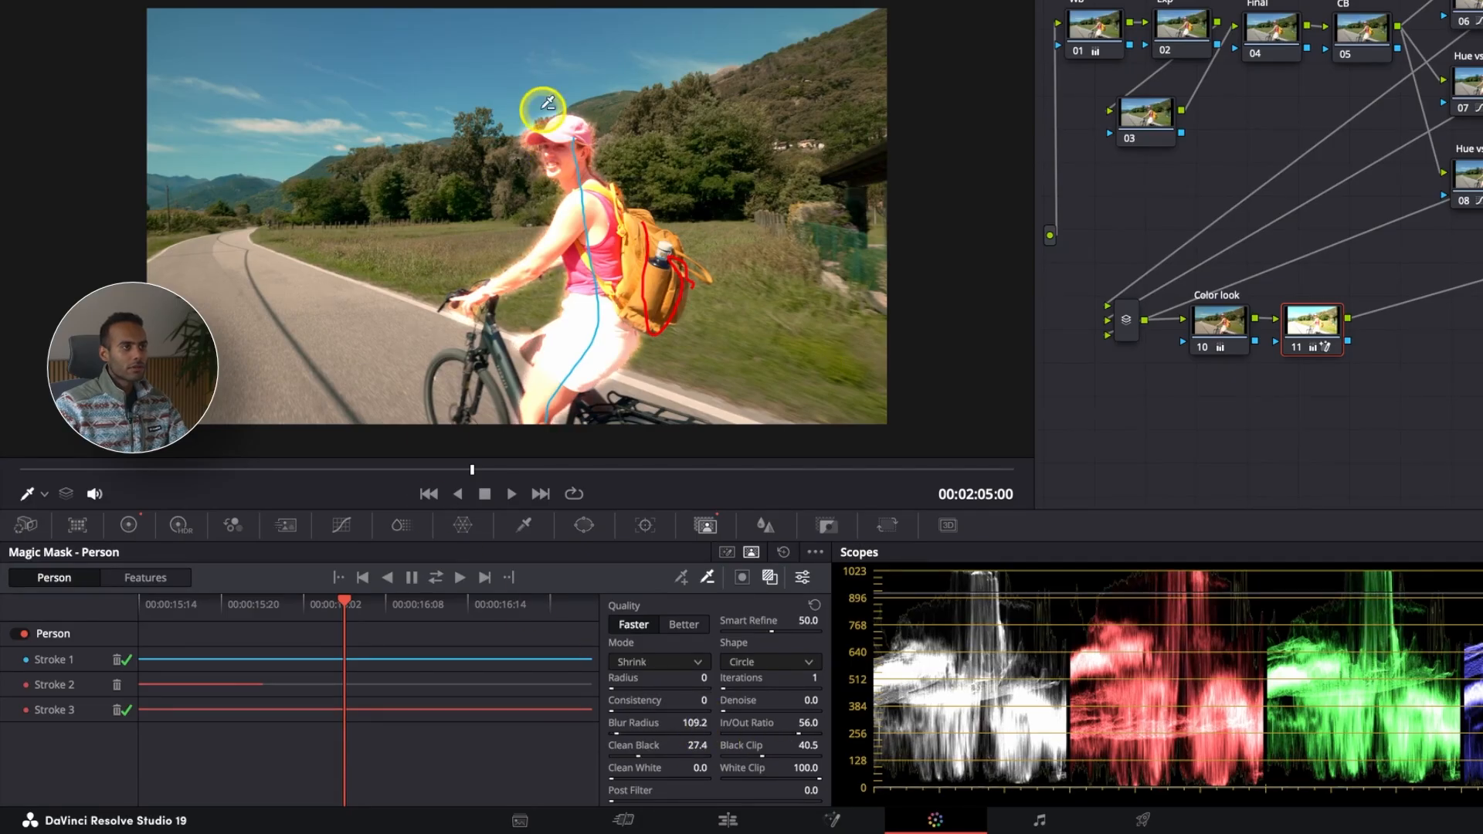
Step: Reset the masked node's Gain, lower it to 0.94, and raise Shadows to 30.90
click(129, 525)
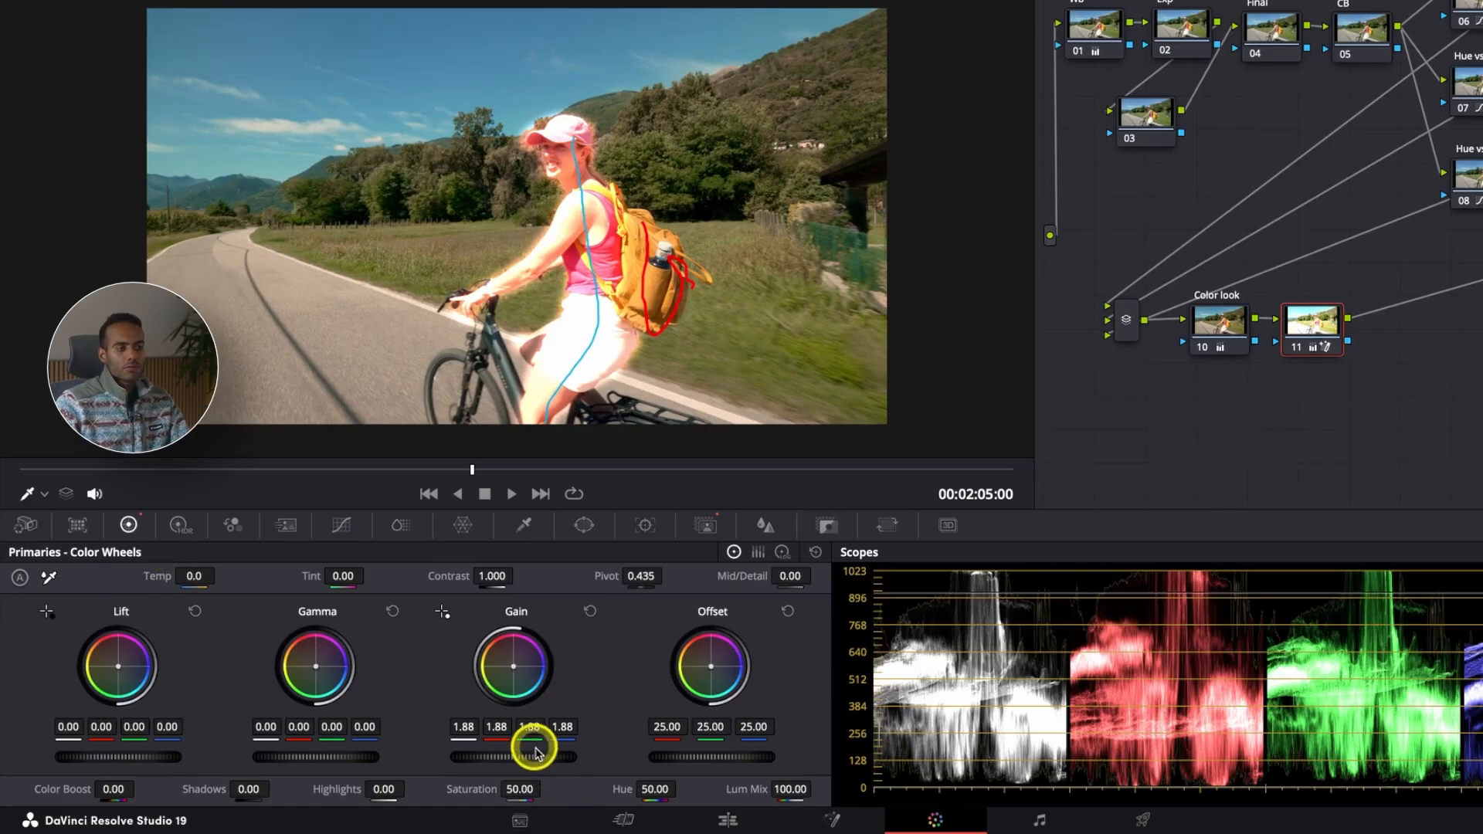
drag(542, 756, 445, 742)
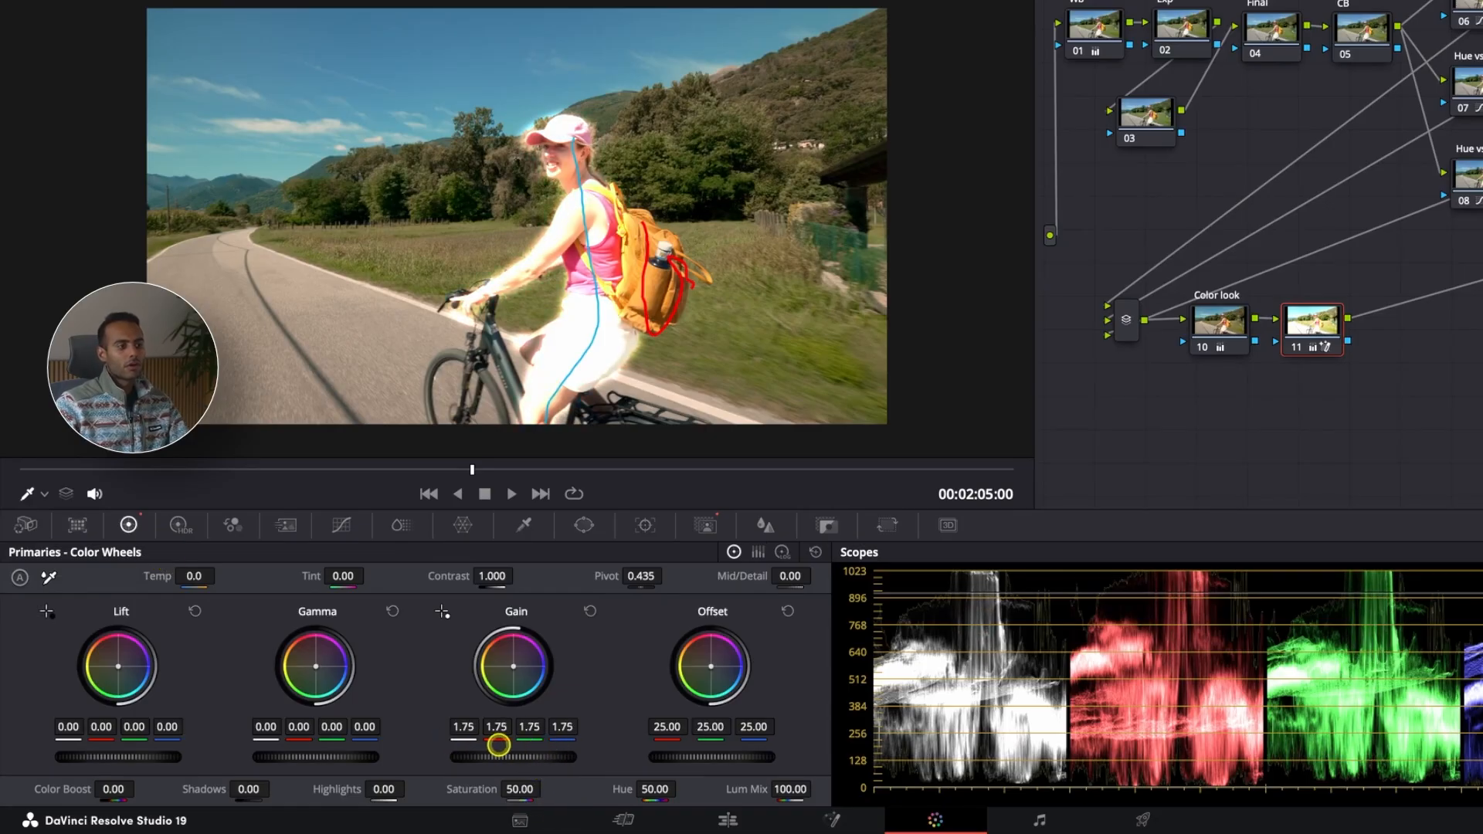
click(590, 611)
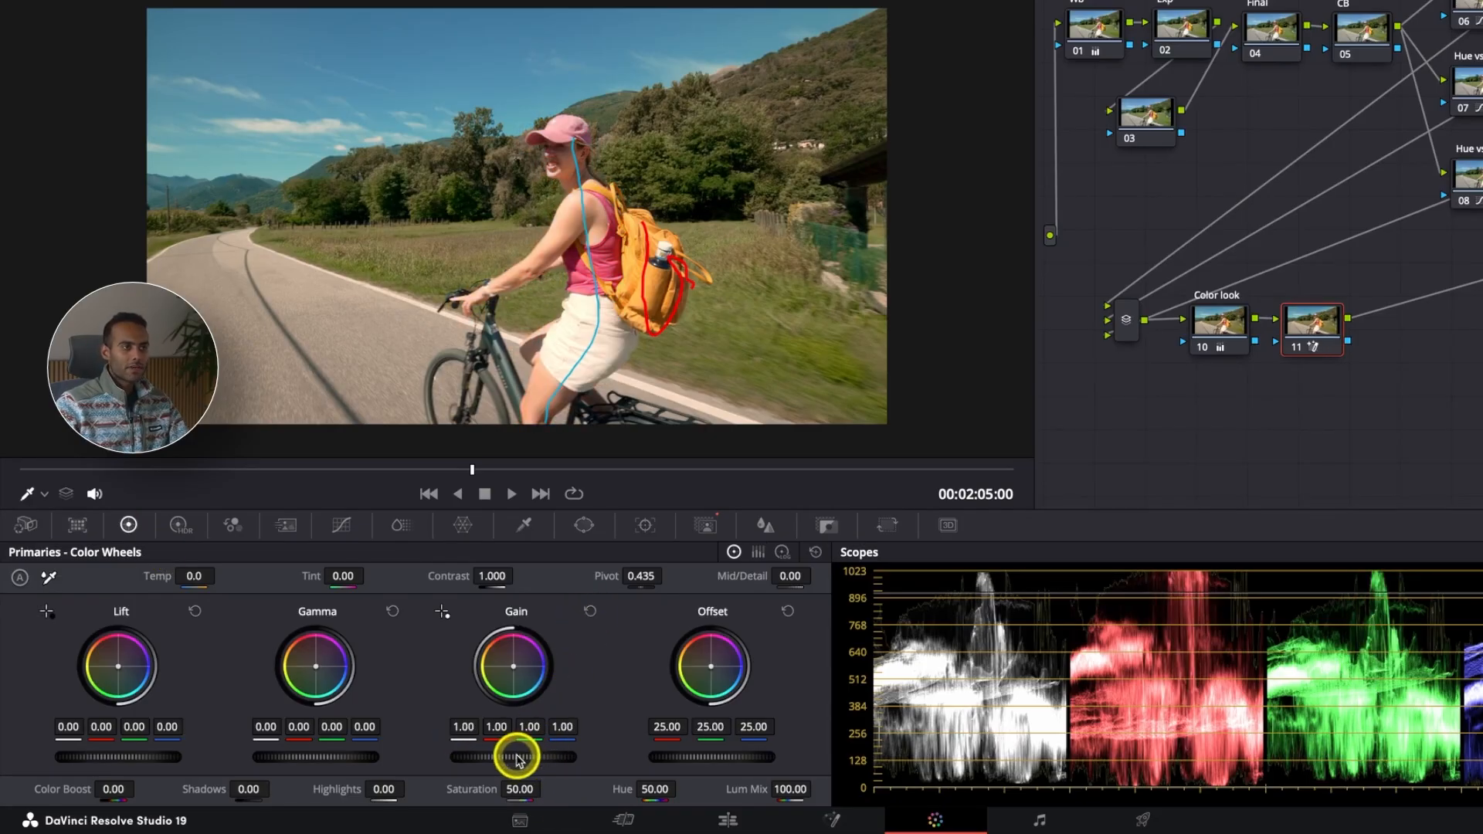
drag(516, 757, 367, 419)
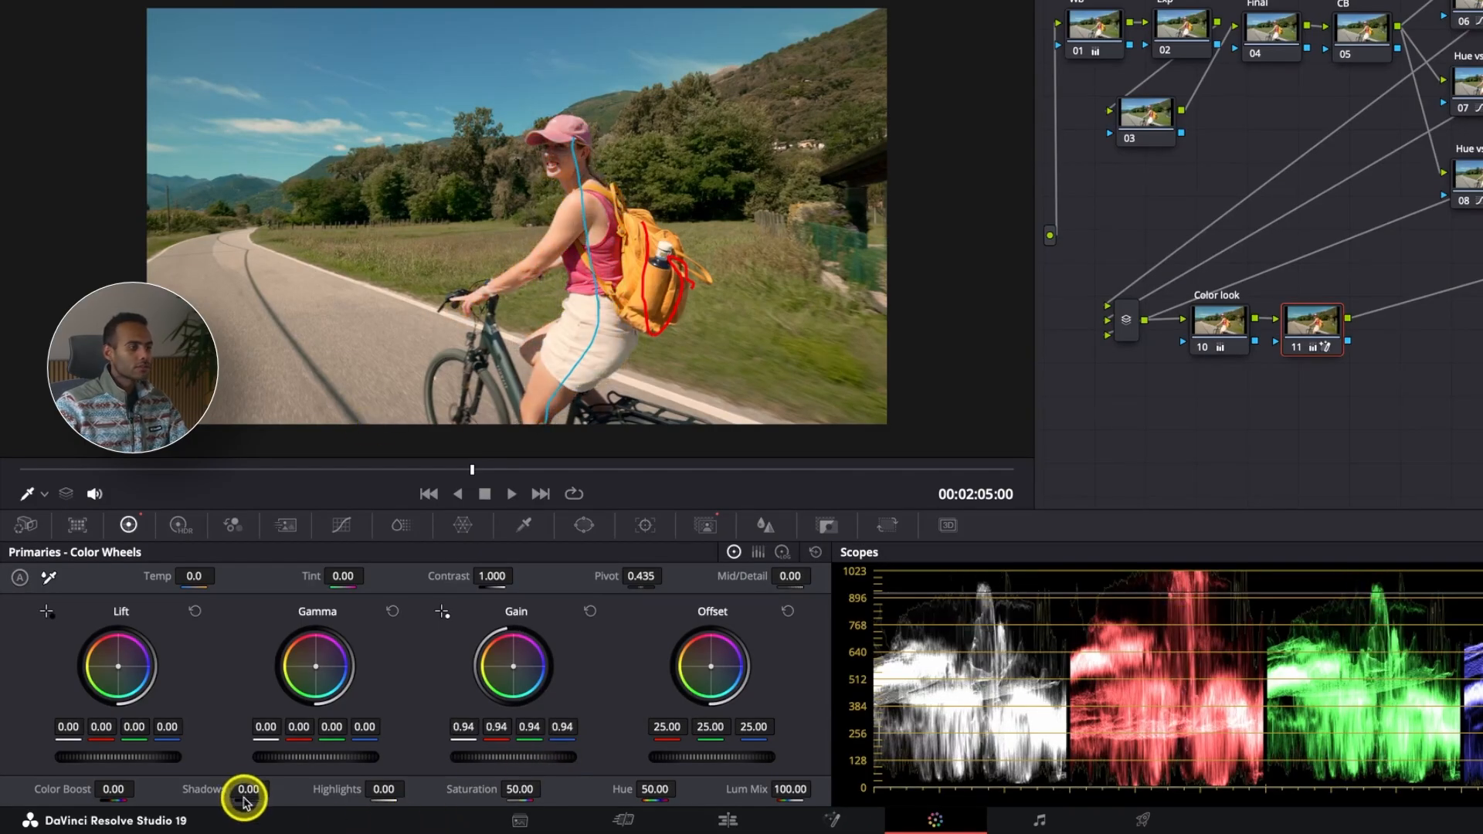
drag(300, 792, 334, 791)
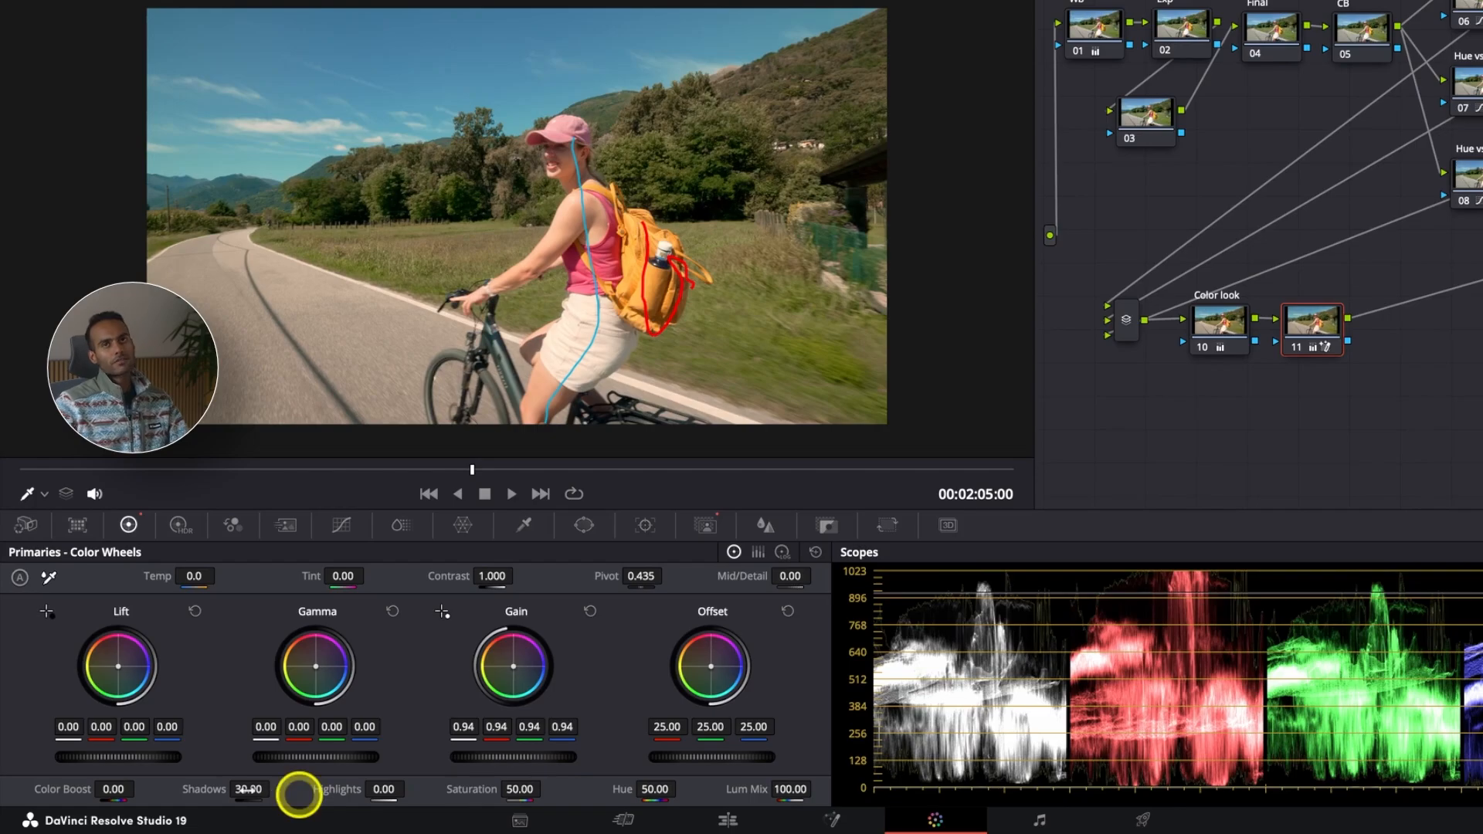